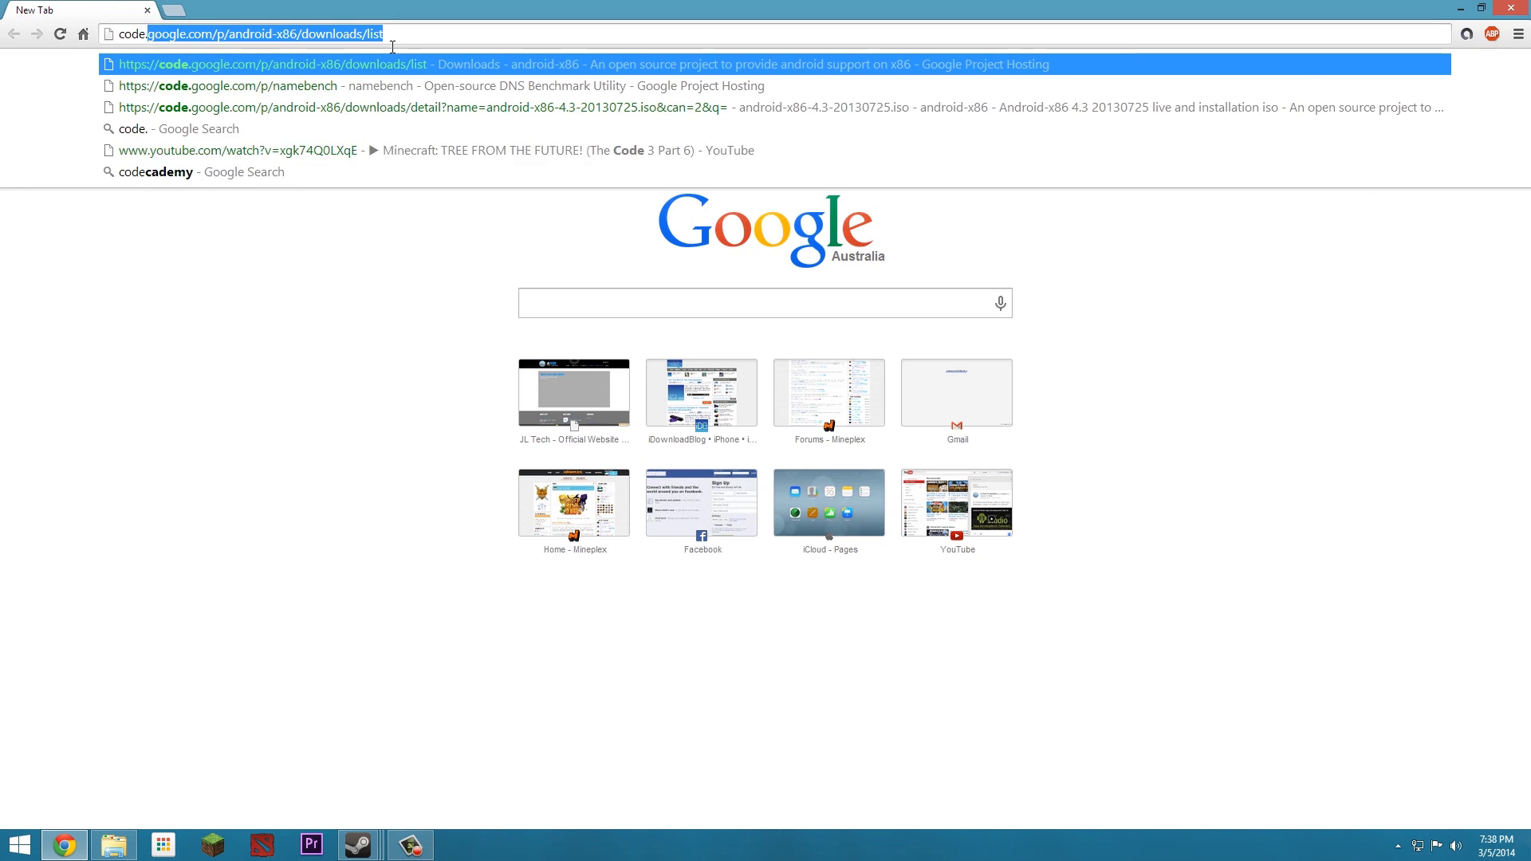
Step: Go to code.google.com/p/namebench in Chrome
type(".c")
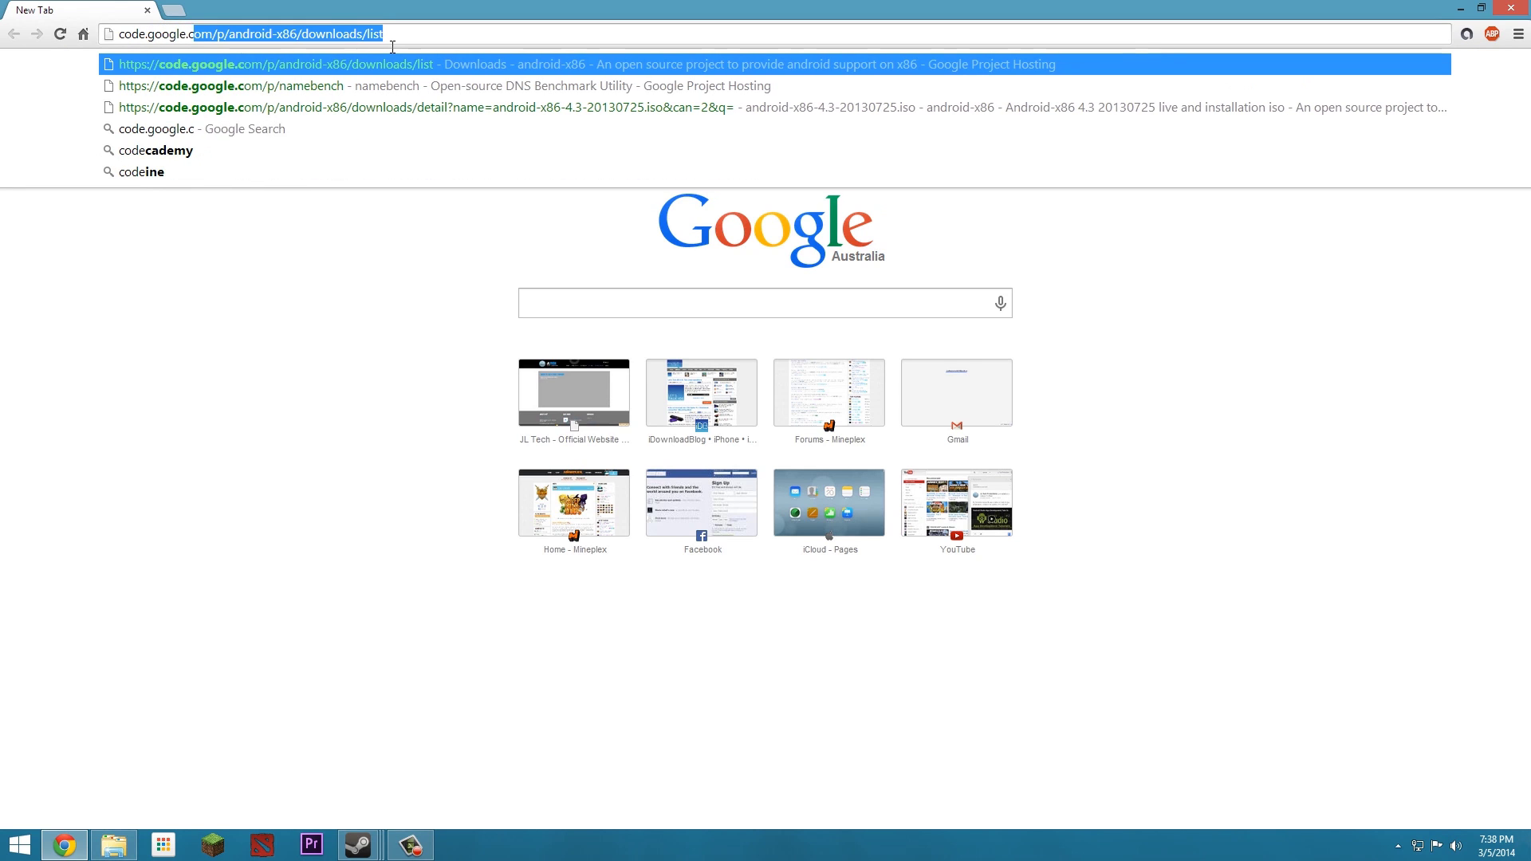
type("om/p")
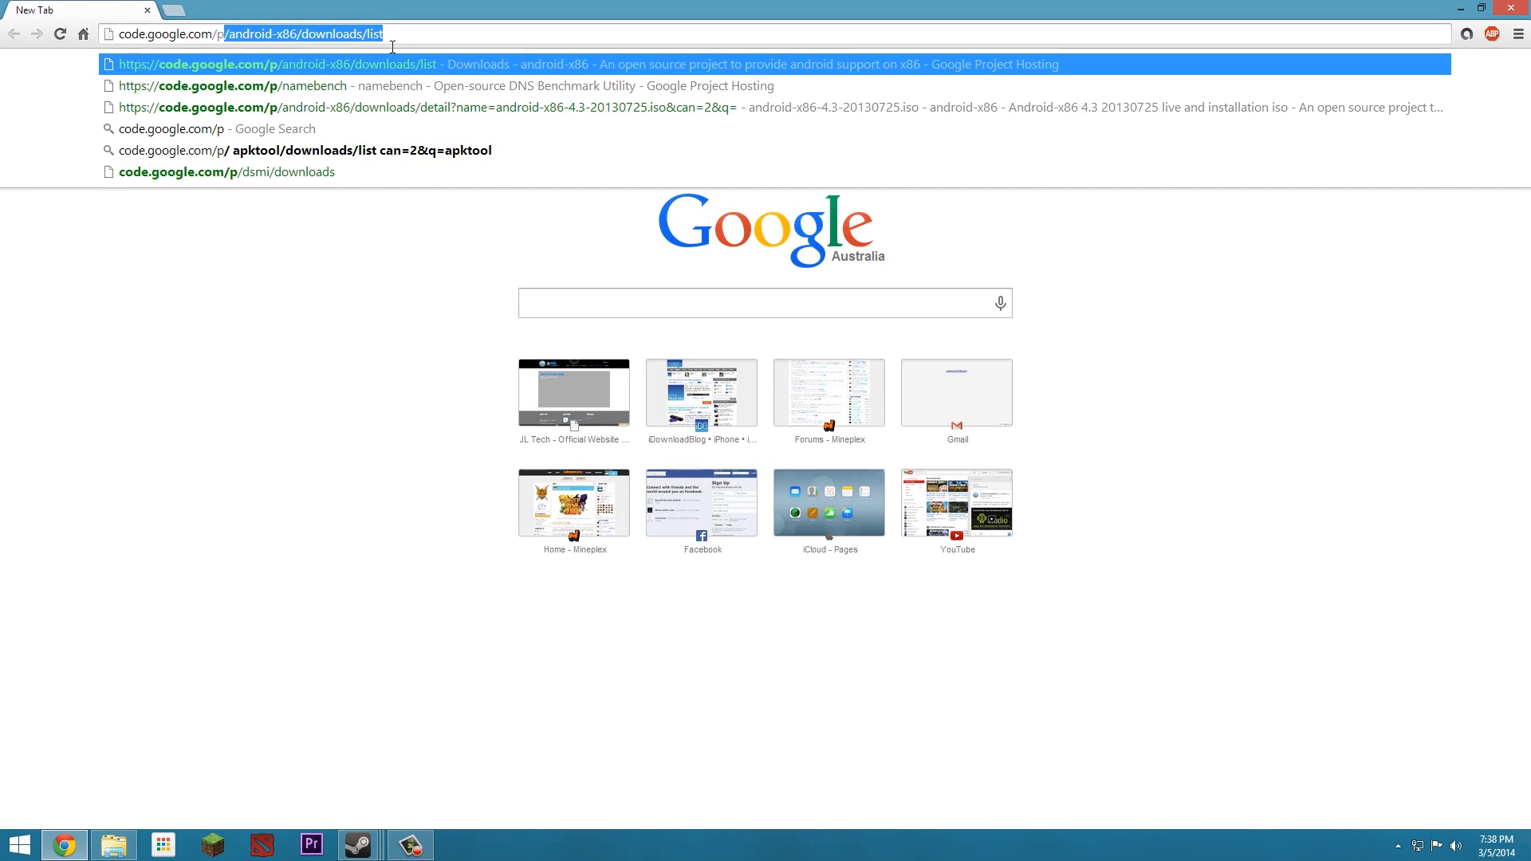
type("/namebench")
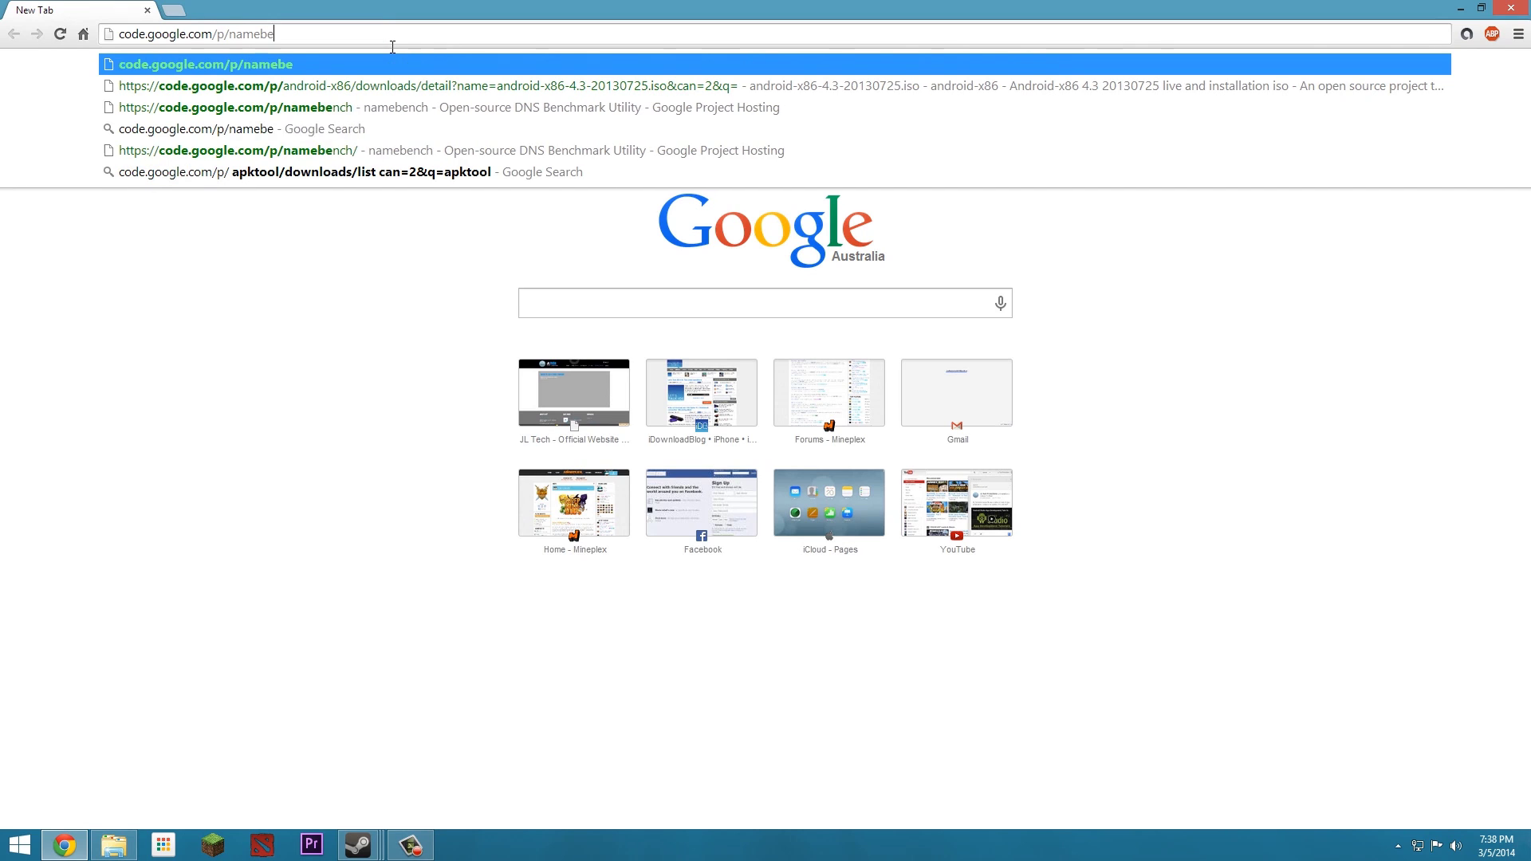
key("Return")
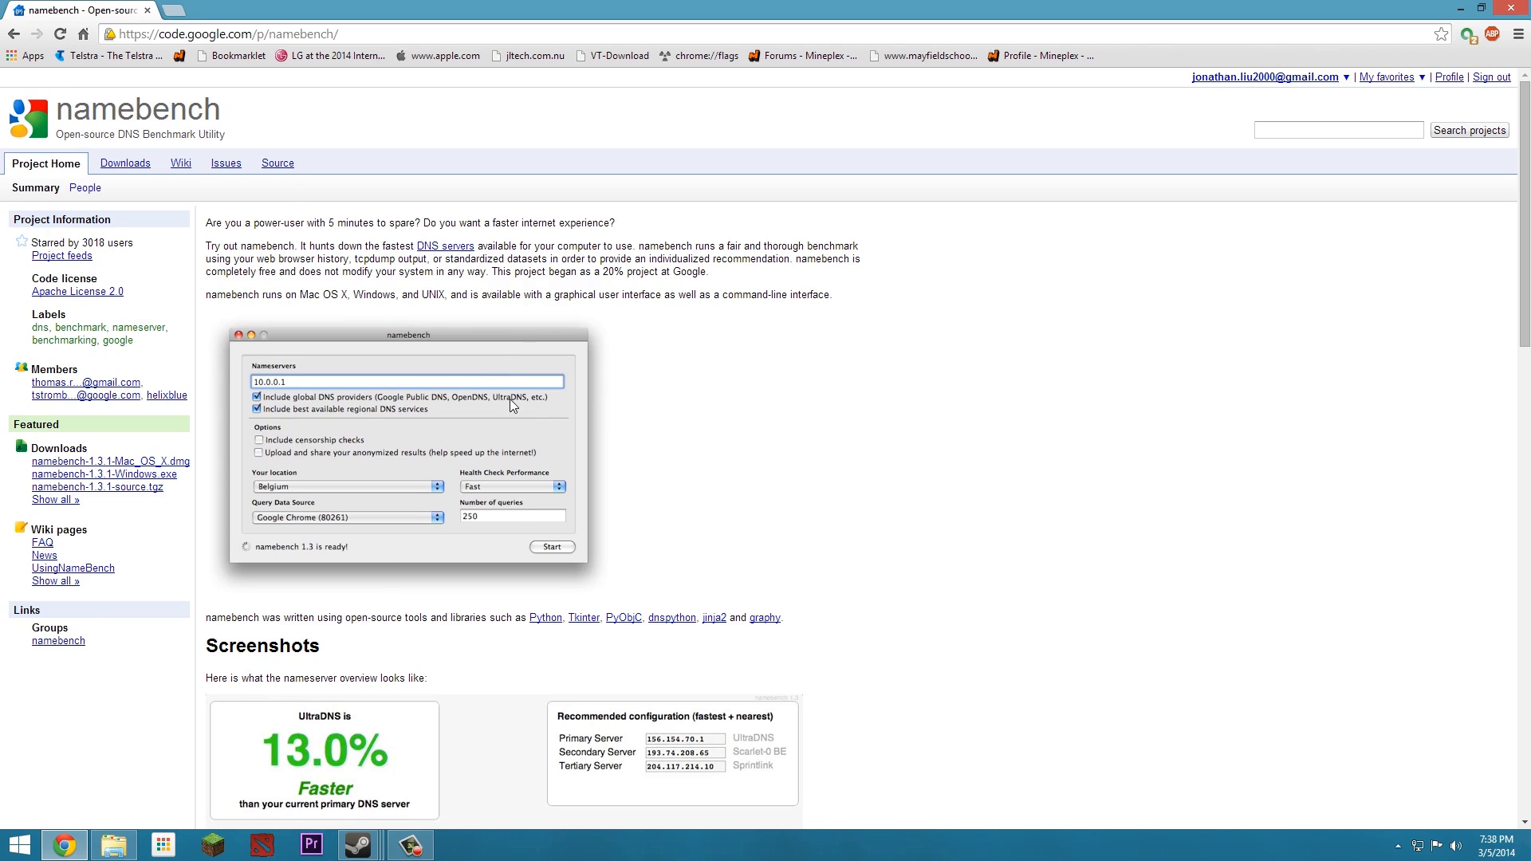
Step: Download namebench-1.3.1-Windows.exe from the project's Featured Downloads
scroll(510, 402, "down", 1)
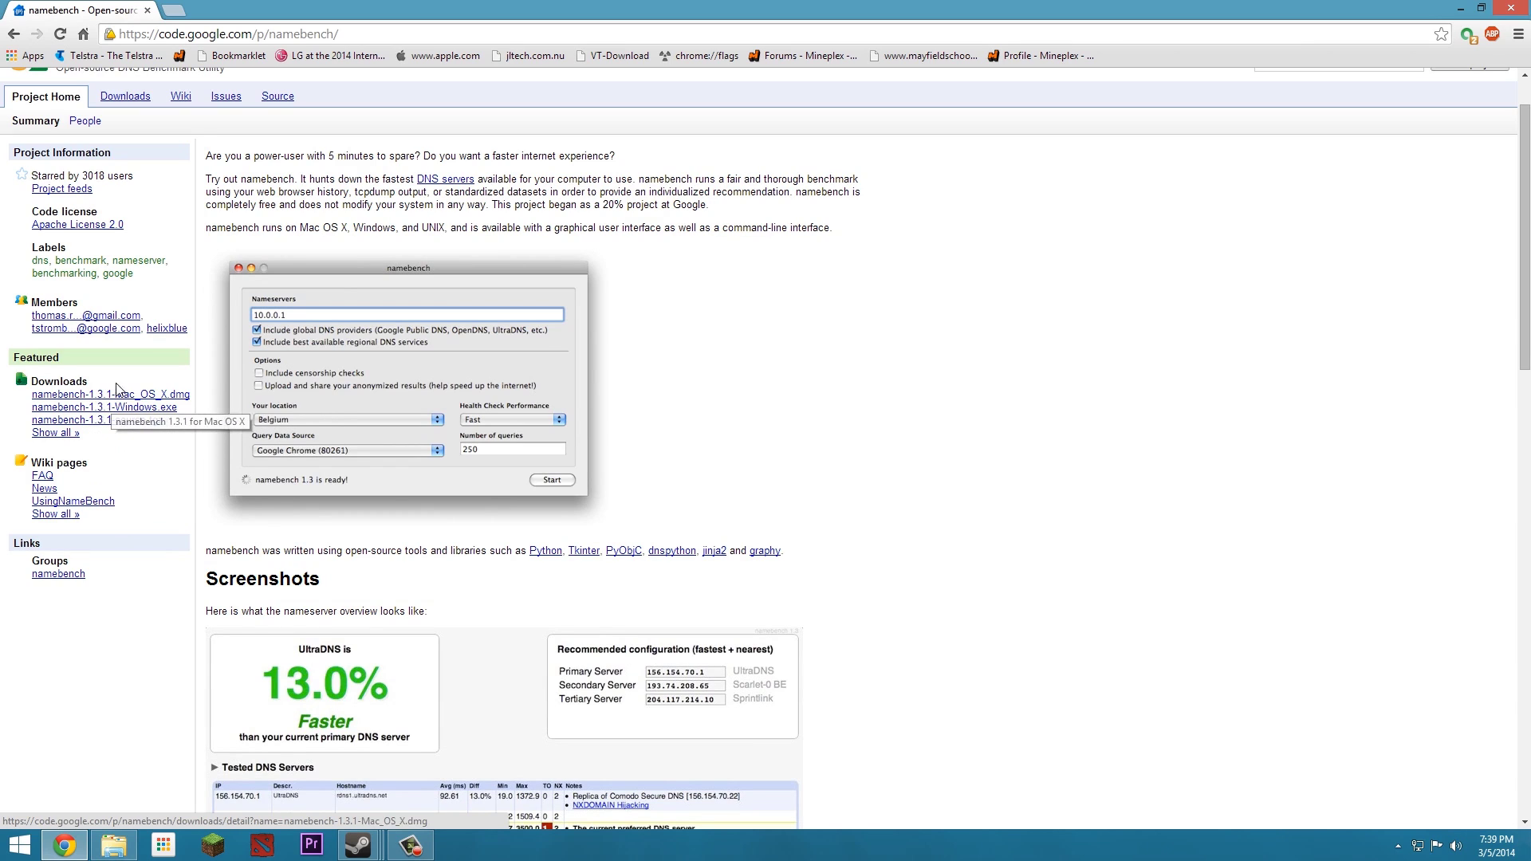
left_click(153, 409)
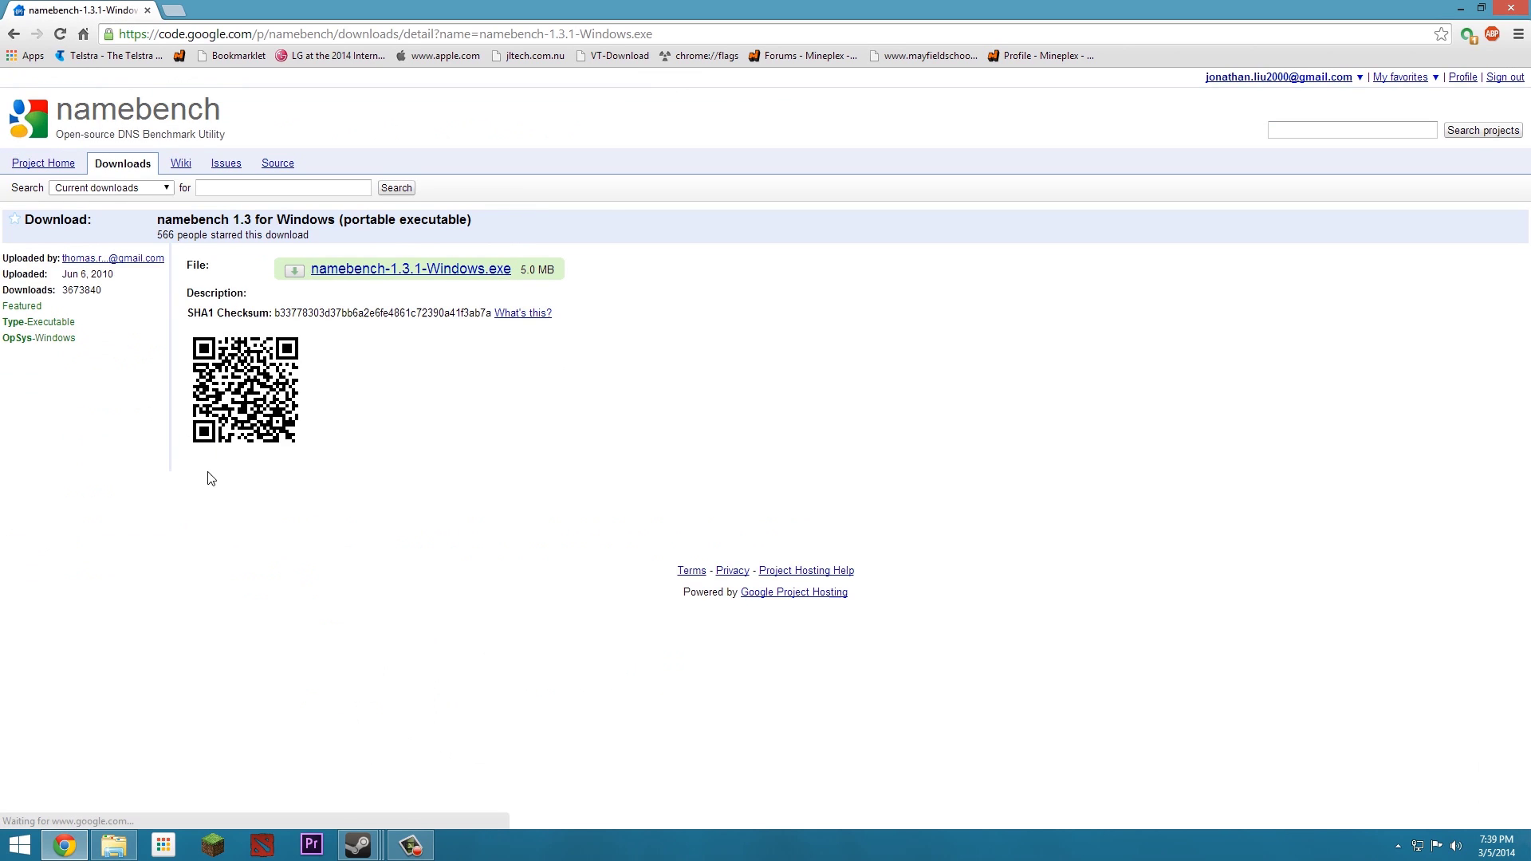
left_click(425, 275)
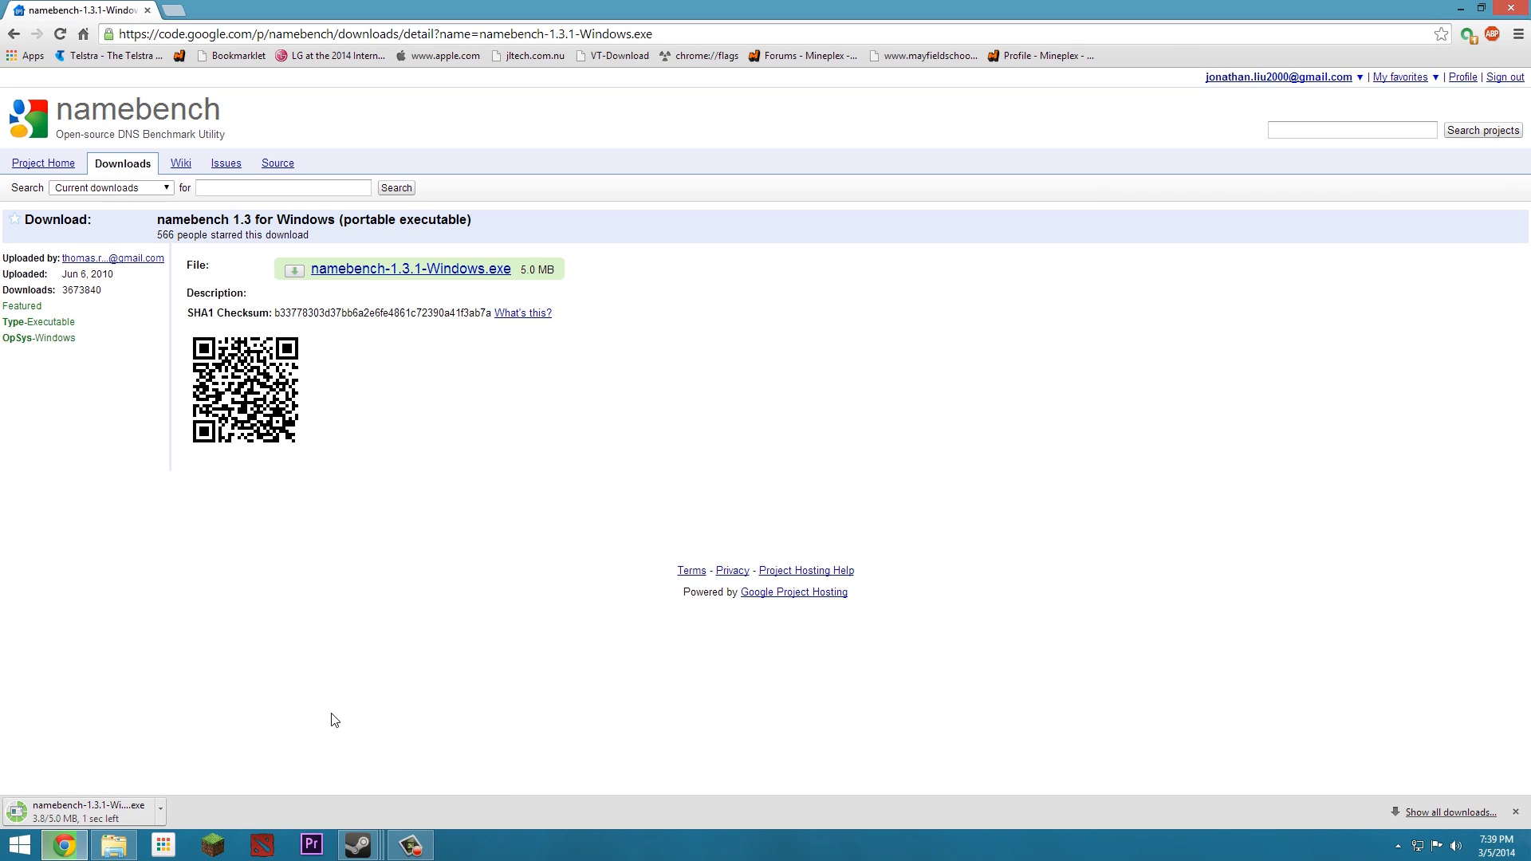
Step: Run the downloaded namebench-1.3.1-Windows.exe and extract its program files
left_click(136, 810)
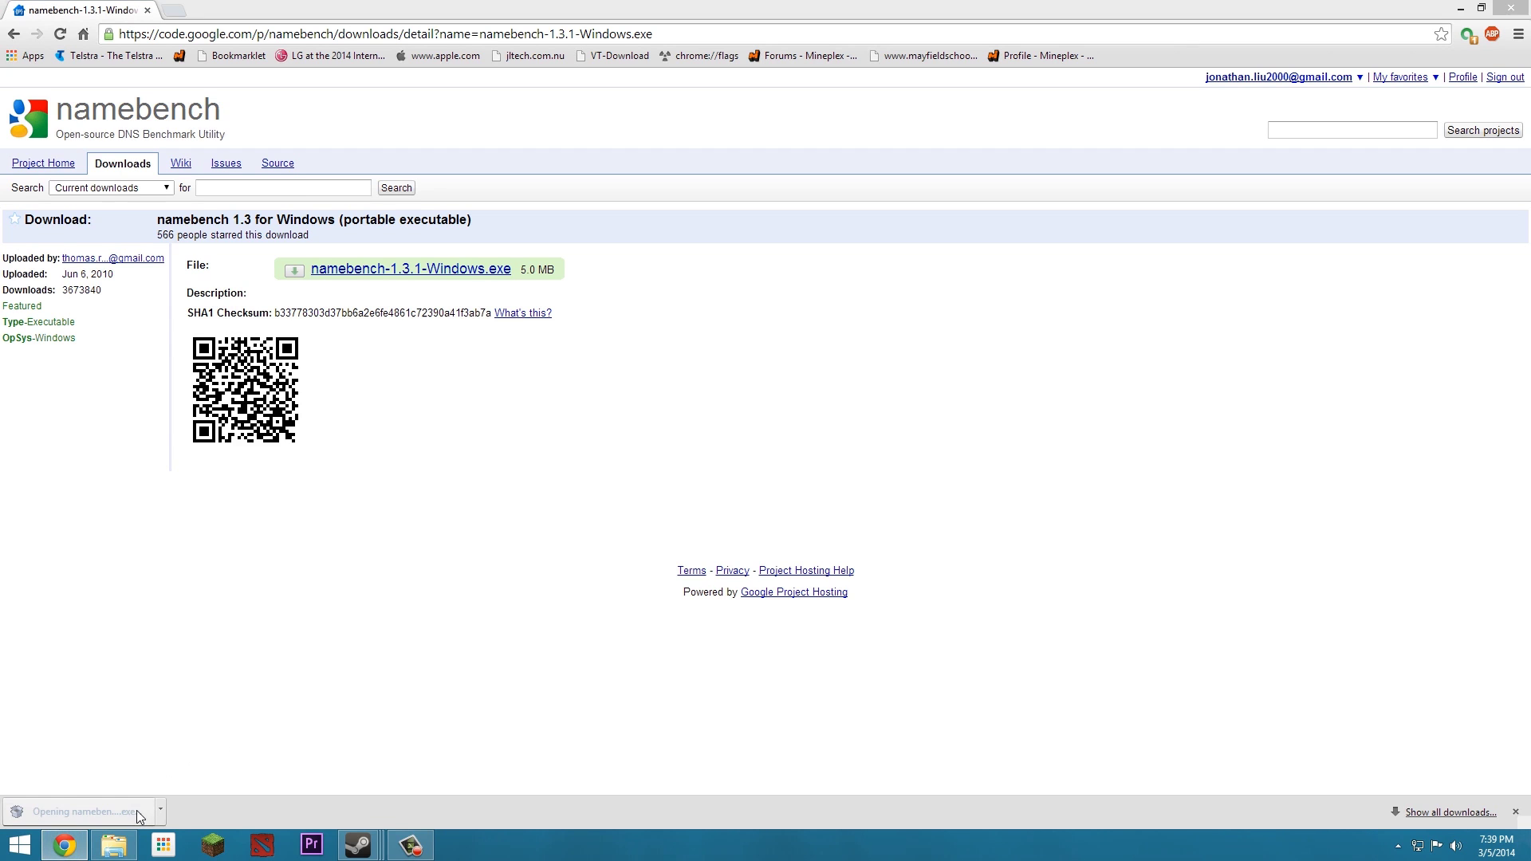
left_click(805, 436)
left_click(845, 552)
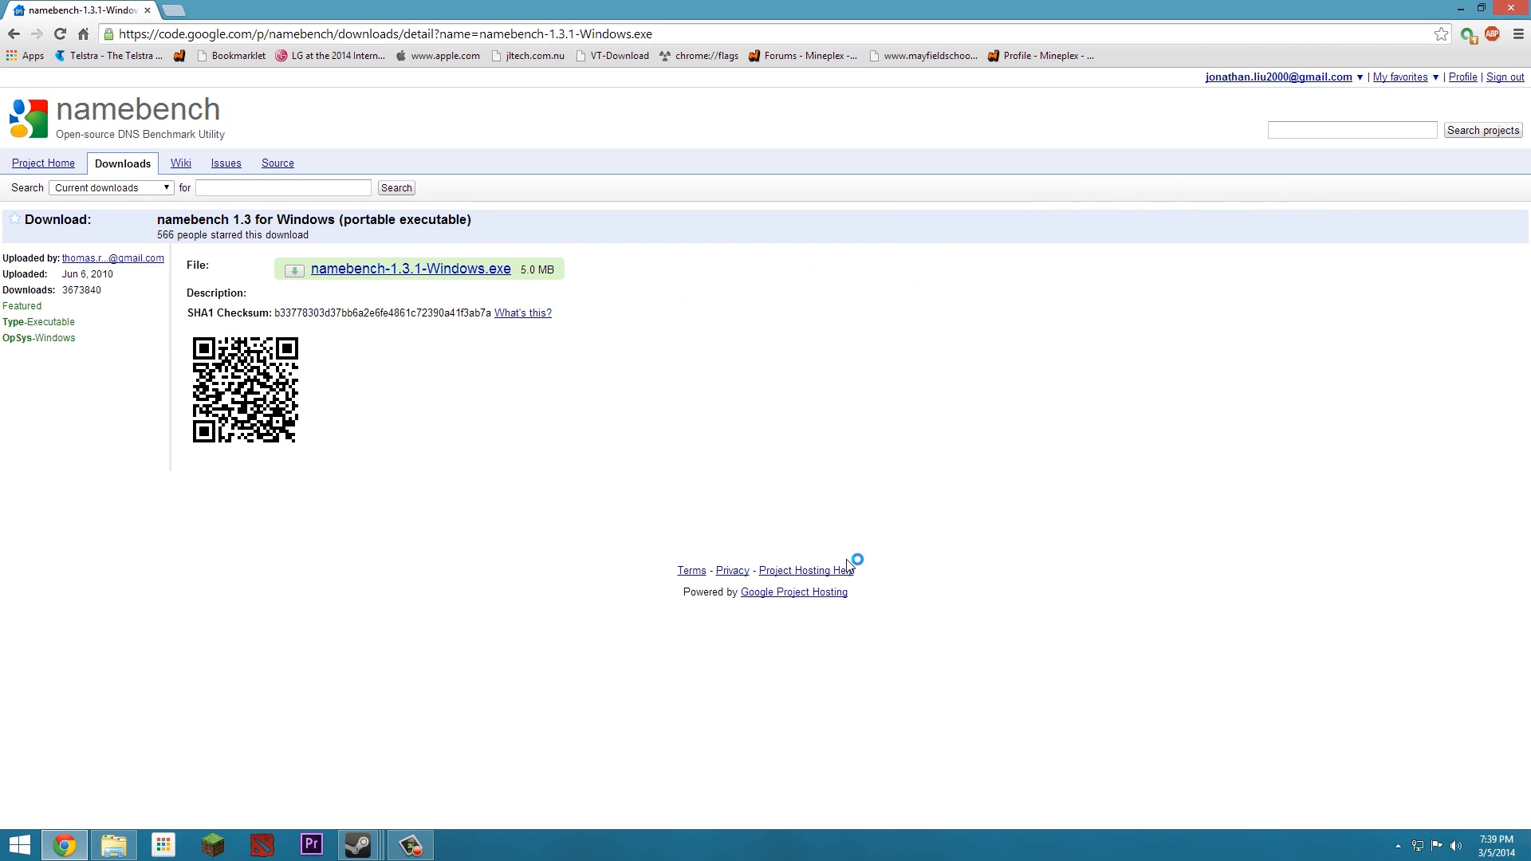
Step: Restore and re-maximize Chrome, then open a new blank tab
double_click(354, 6)
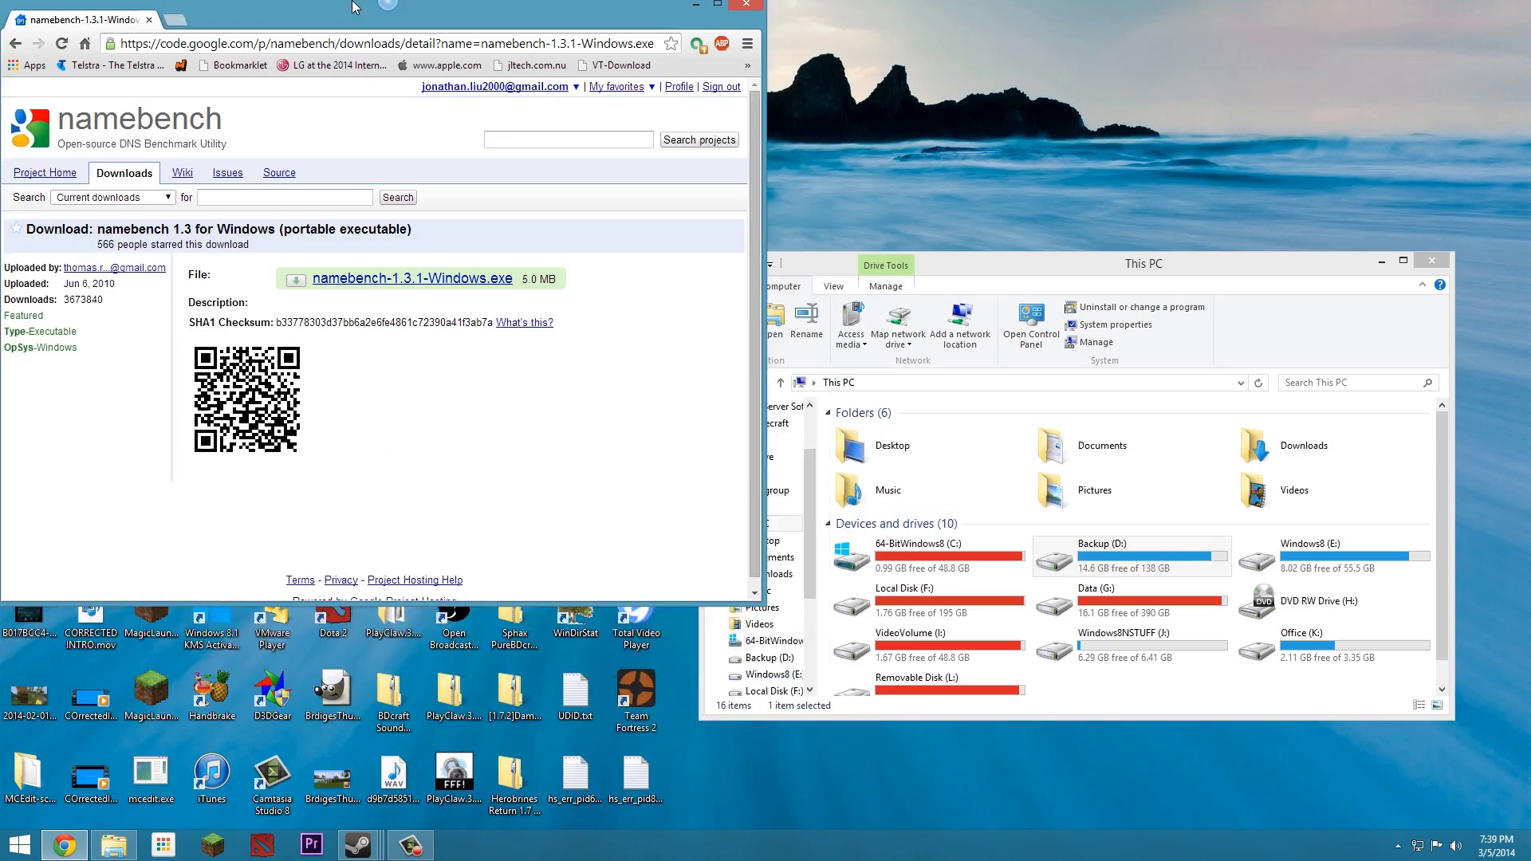
double_click(355, 6)
left_click(175, 10)
type(".....")
key("BackSpace")
key("BackSpace")
key("BackSpace")
key("BackSpace")
key("BackSpace")
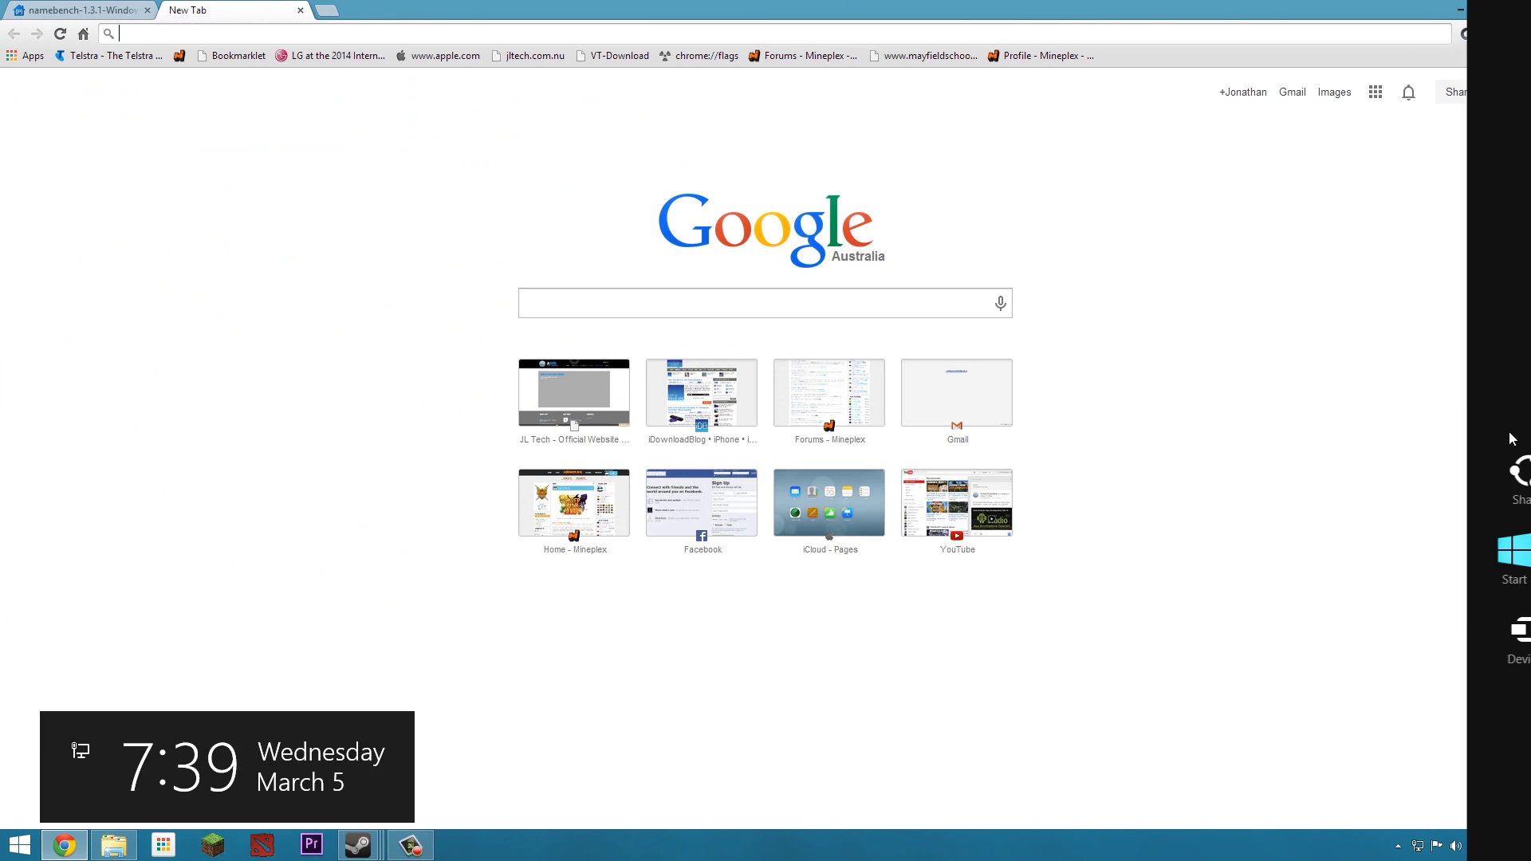
Step: Check Task Manager for the running namebench process, then close it
left_click(1511, 438)
type("control")
key("Return")
right_click(841, 843)
left_click(899, 798)
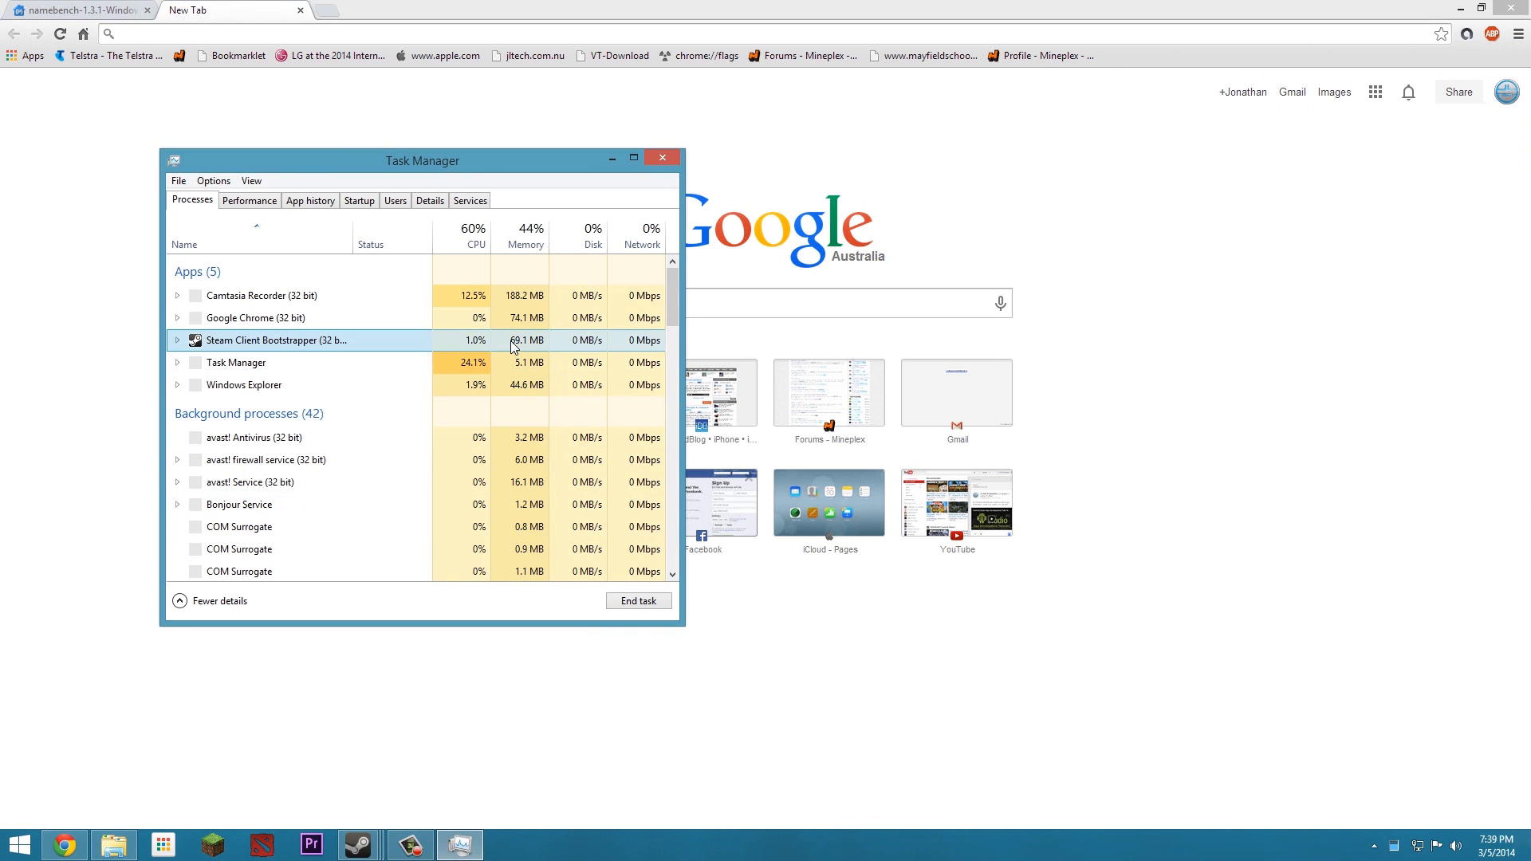
scroll(513, 344, "down", 2)
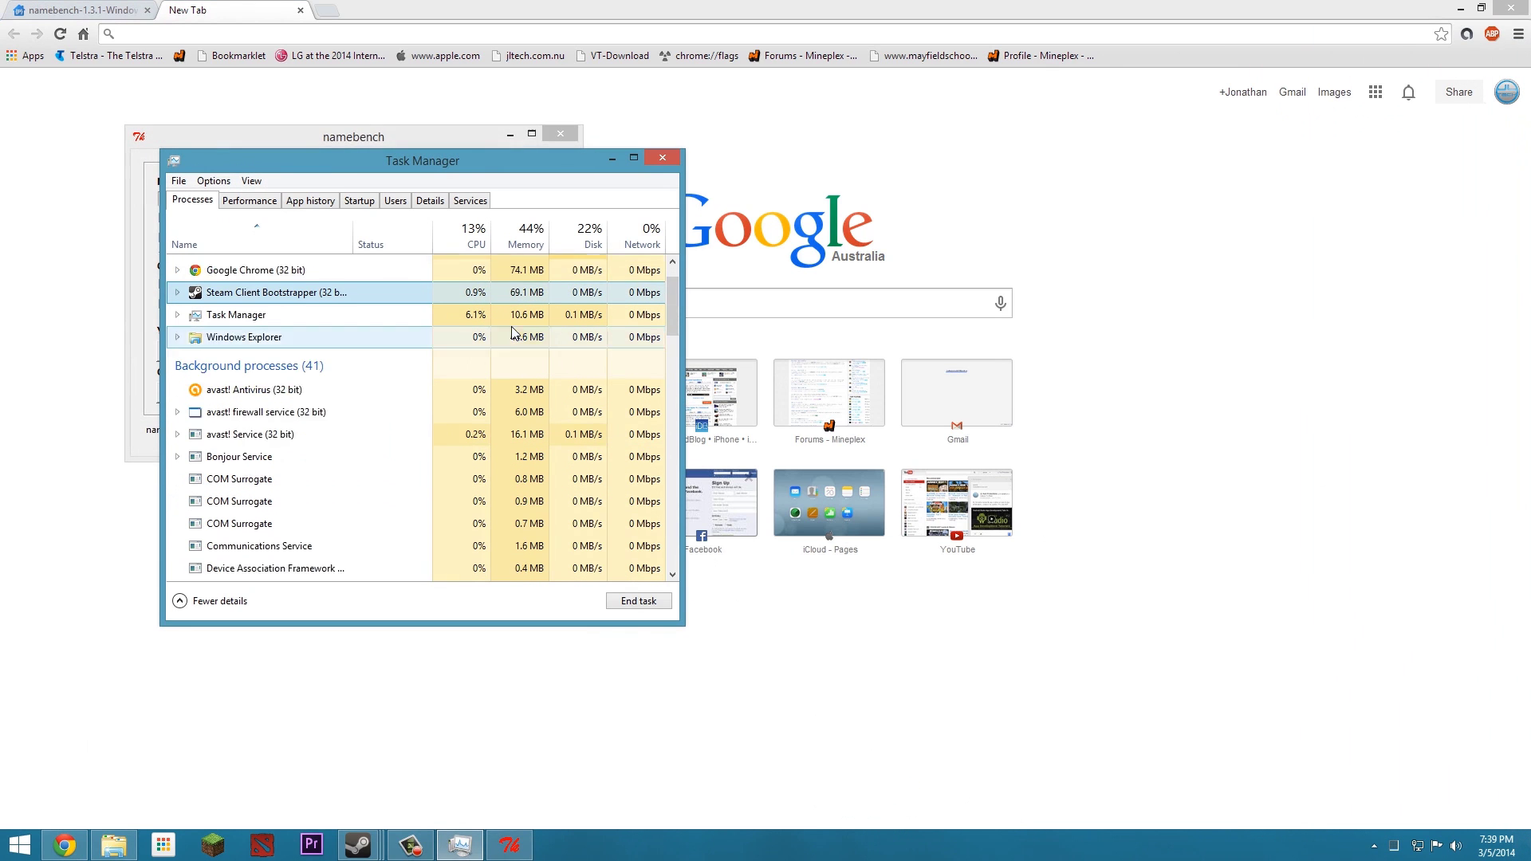
left_click(663, 158)
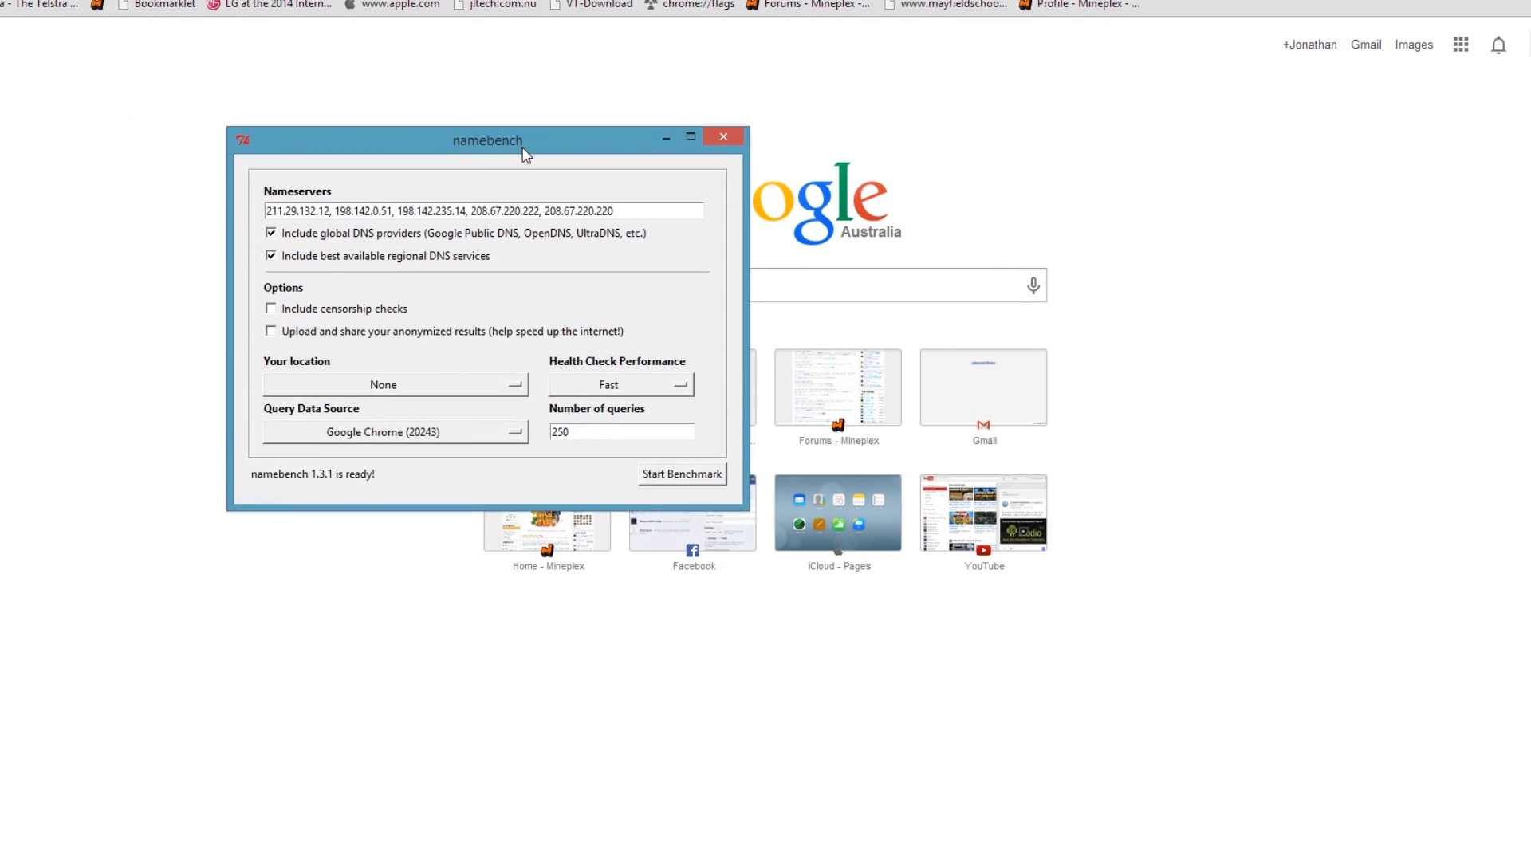
Step: Run the namebench benchmark to get 211.29.132.12 primary and 8.8.8.8 secondary
left_click_drag(523, 149, 547, 152)
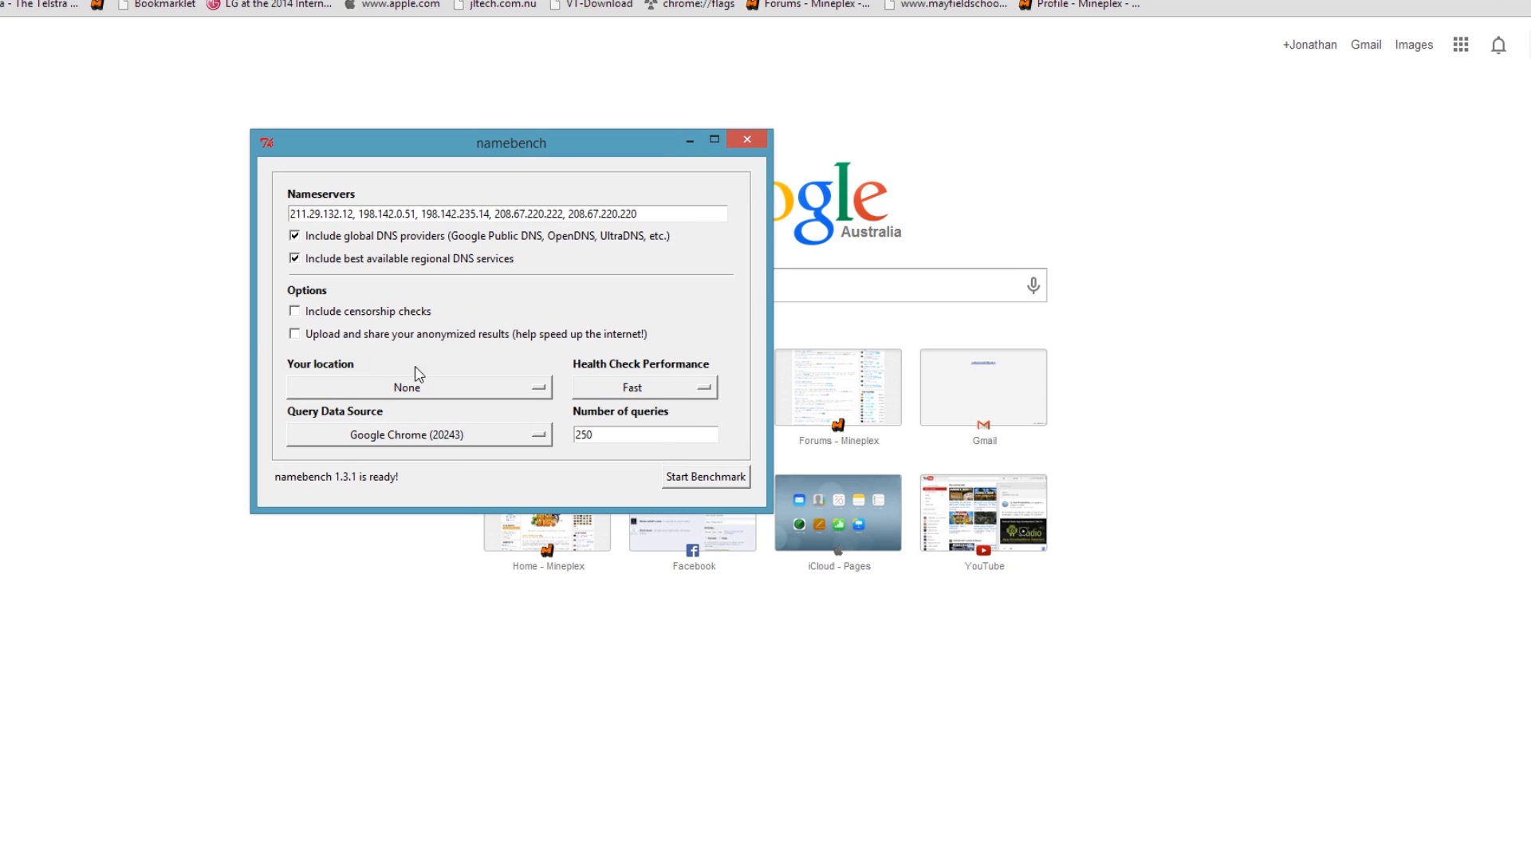
left_click(671, 480)
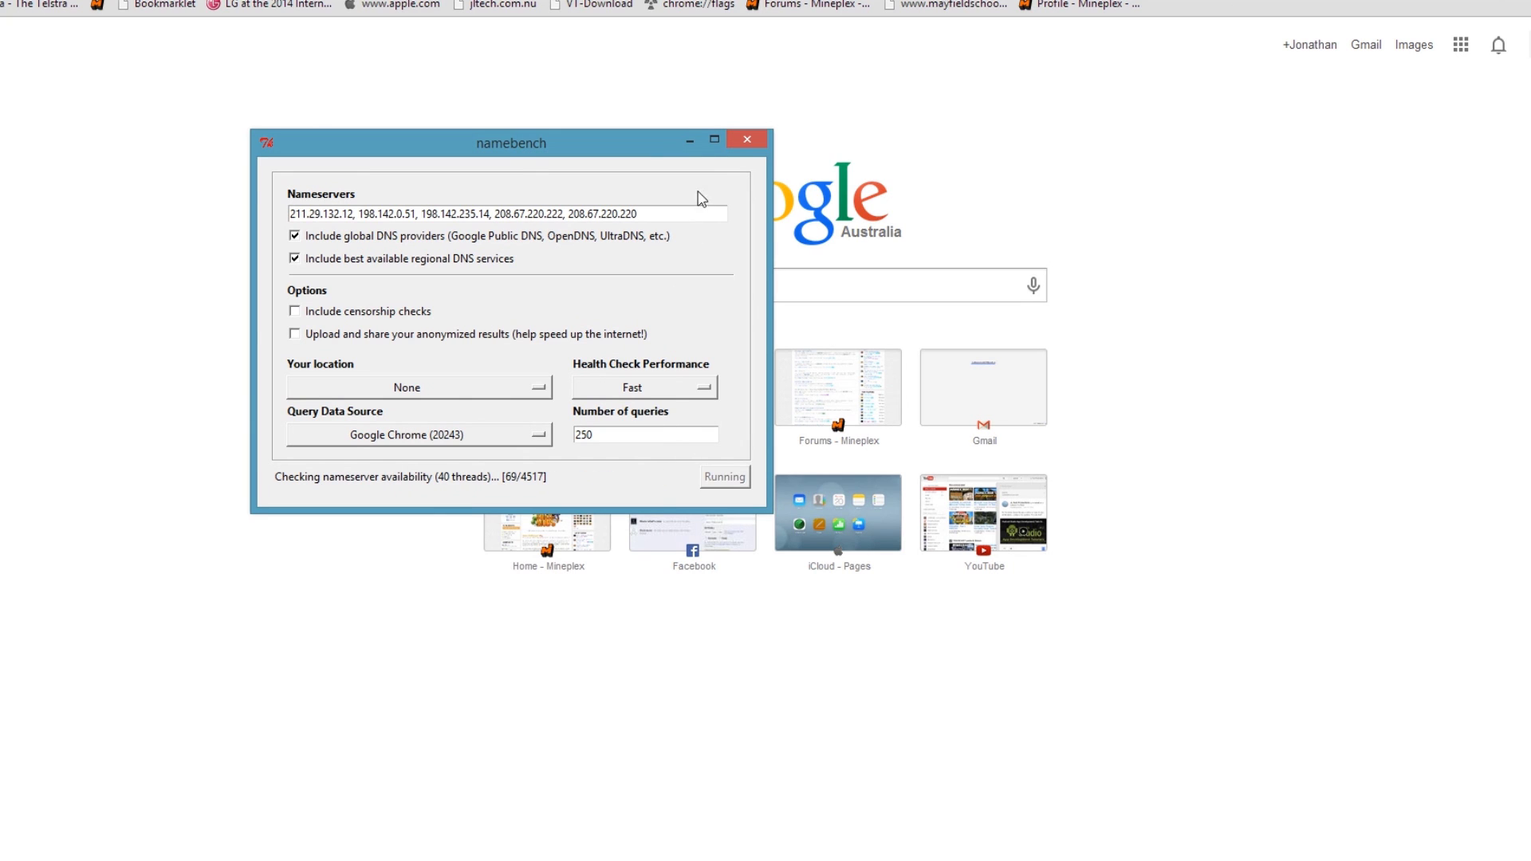
left_click_drag(628, 148, 647, 160)
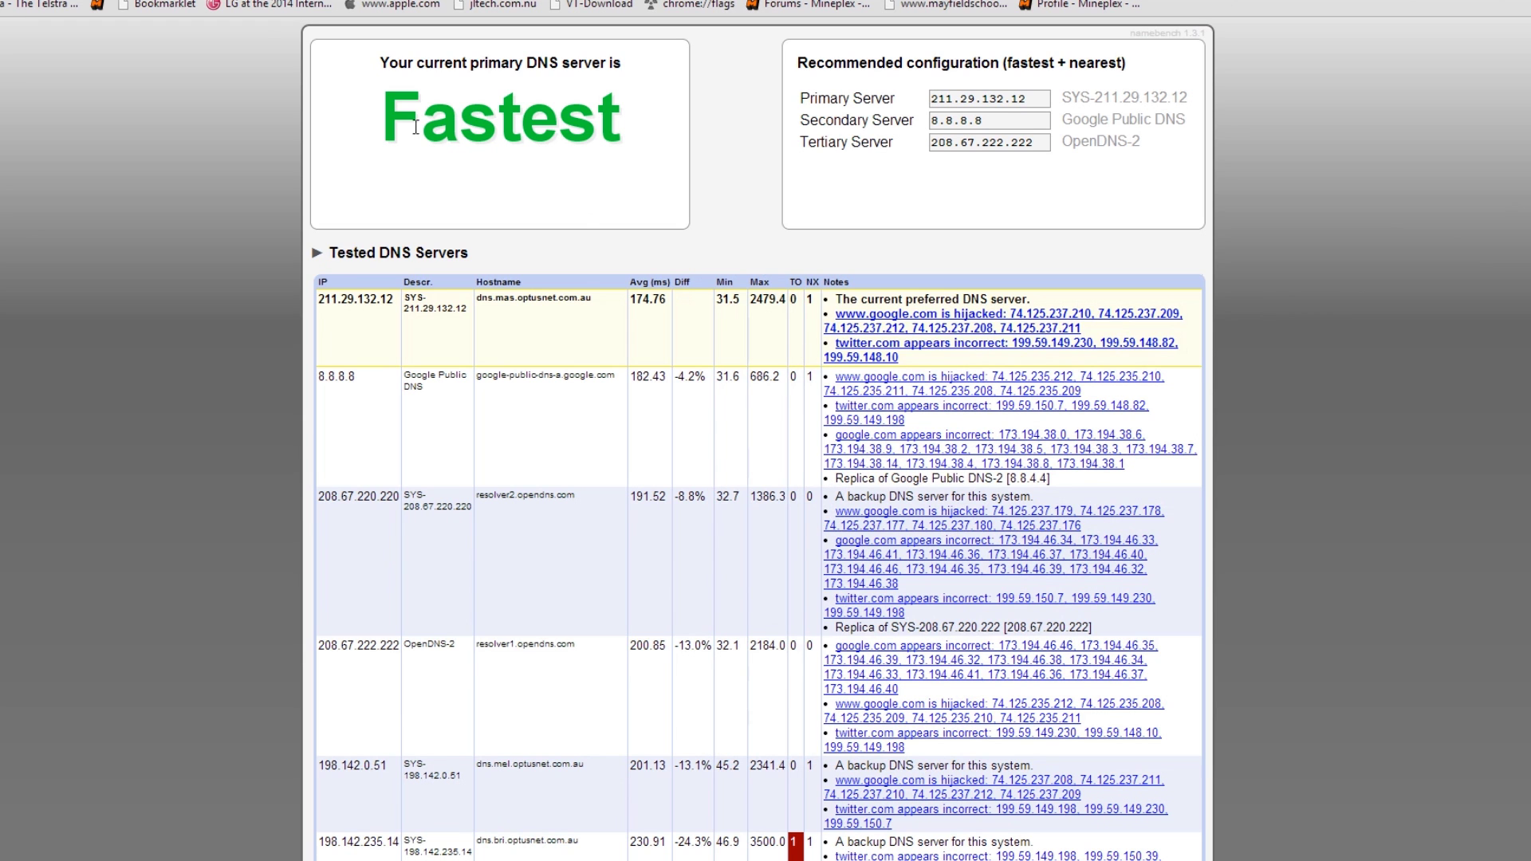
left_click_drag(396, 132, 636, 160)
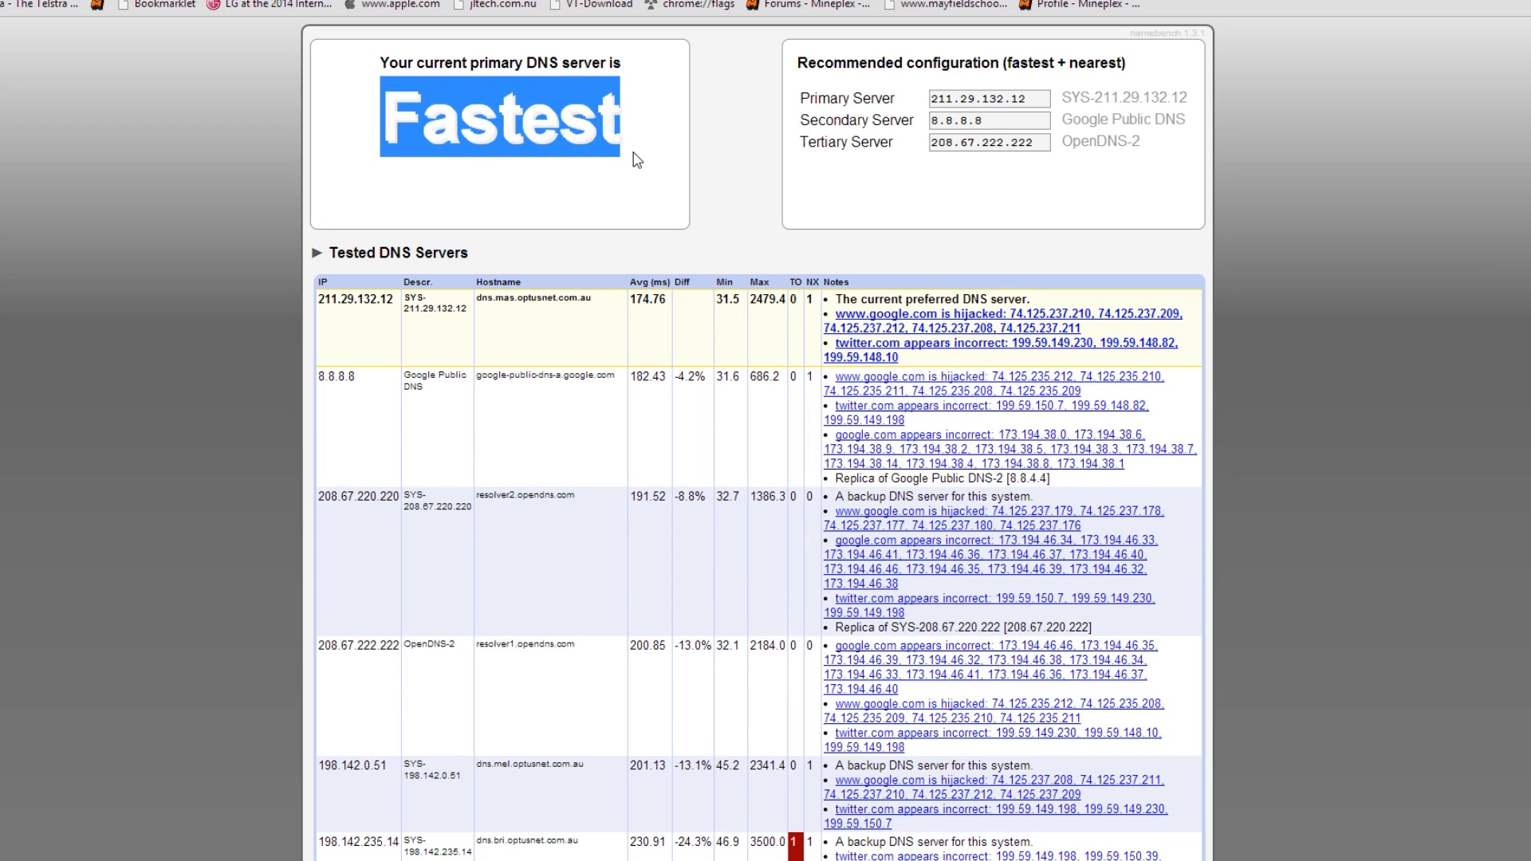
left_click(692, 155)
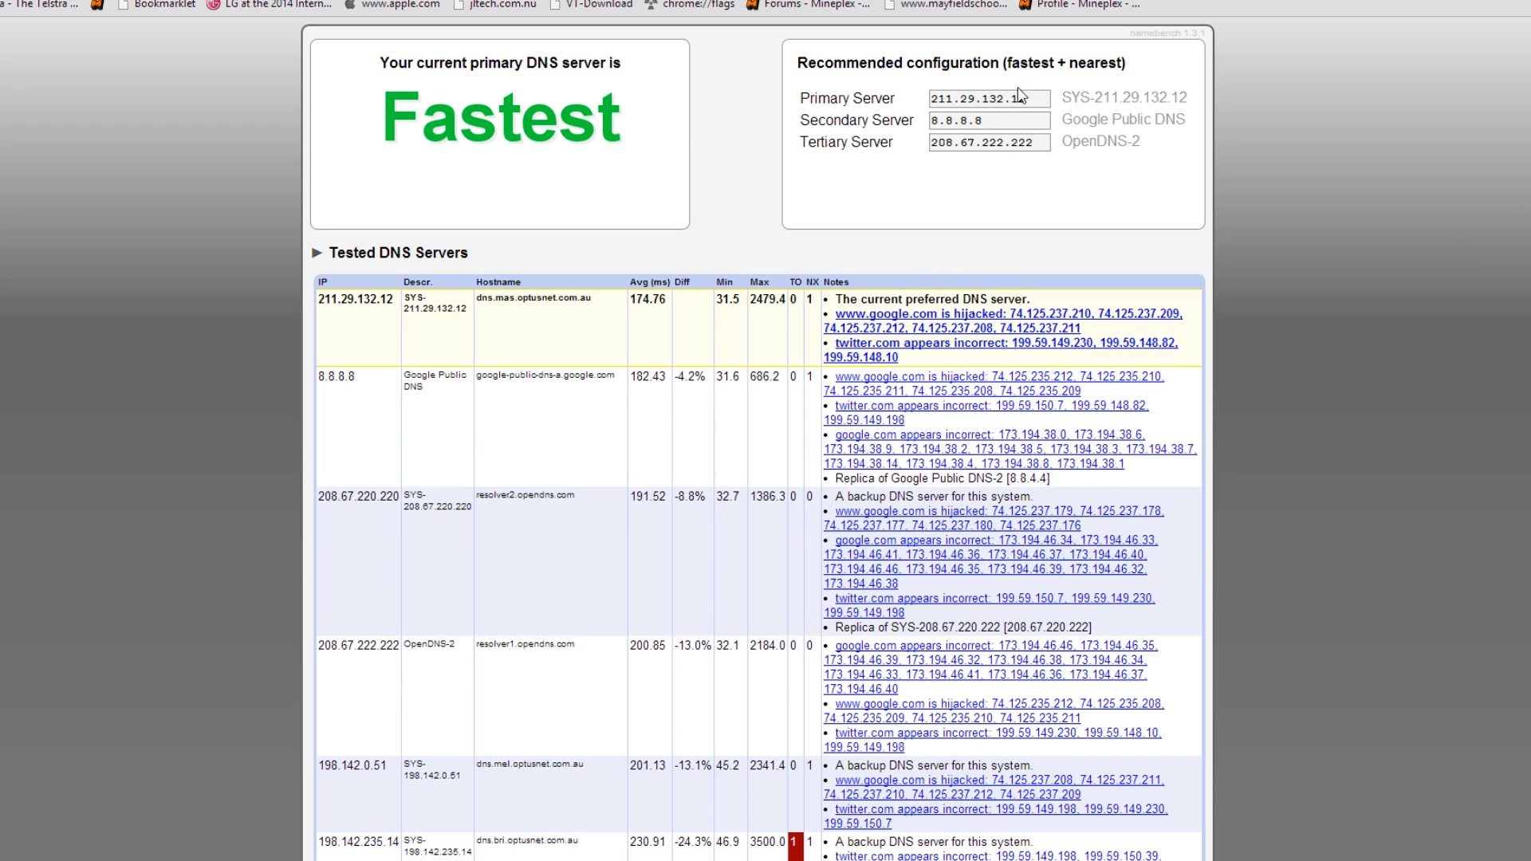
left_click_drag(796, 63, 1148, 174)
left_click(1249, 156)
key("super+c")
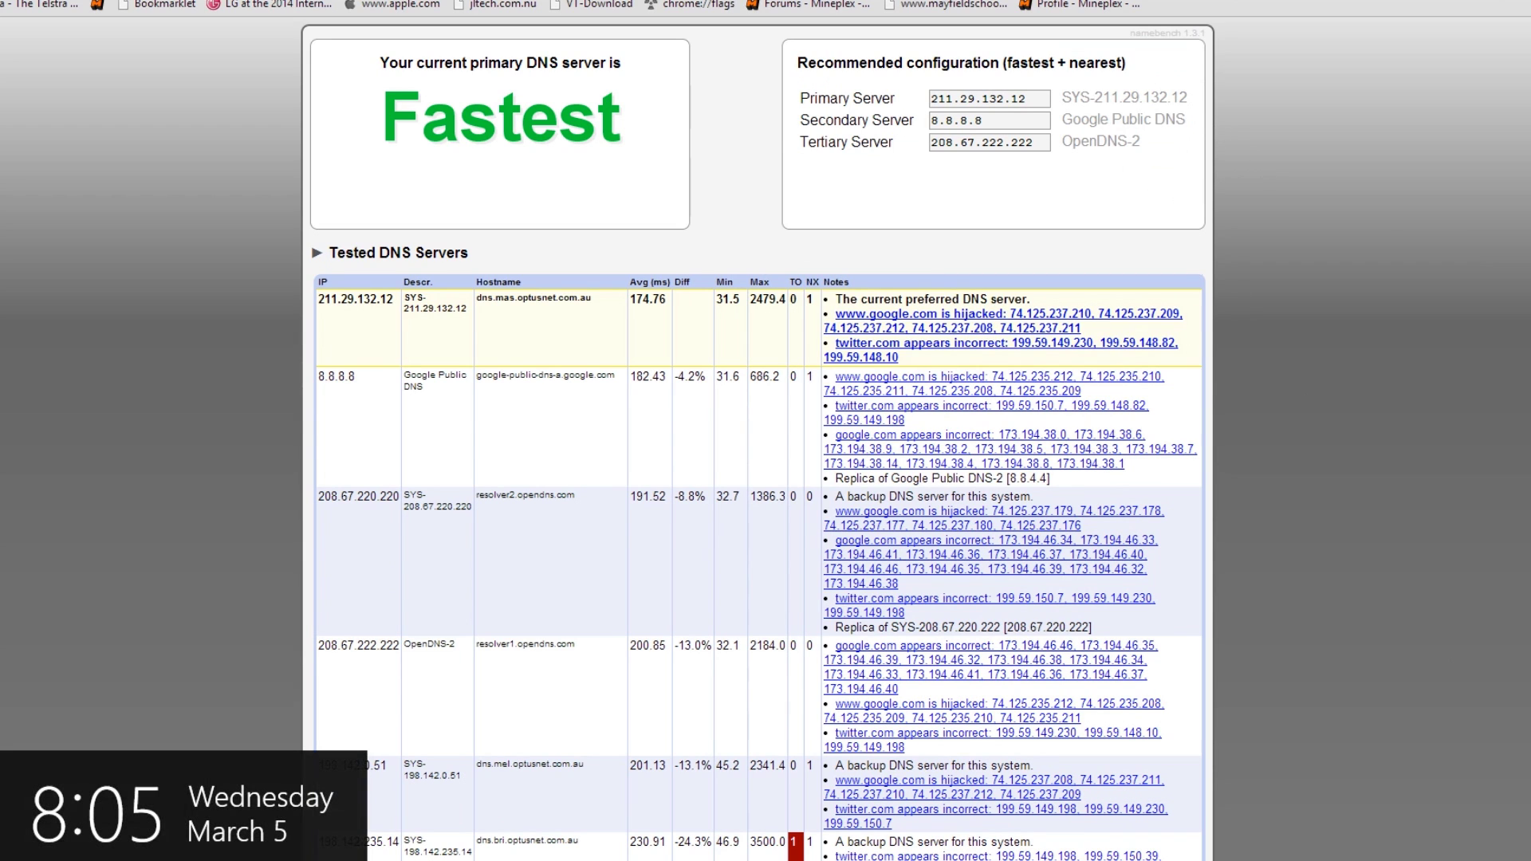
left_click(1503, 375)
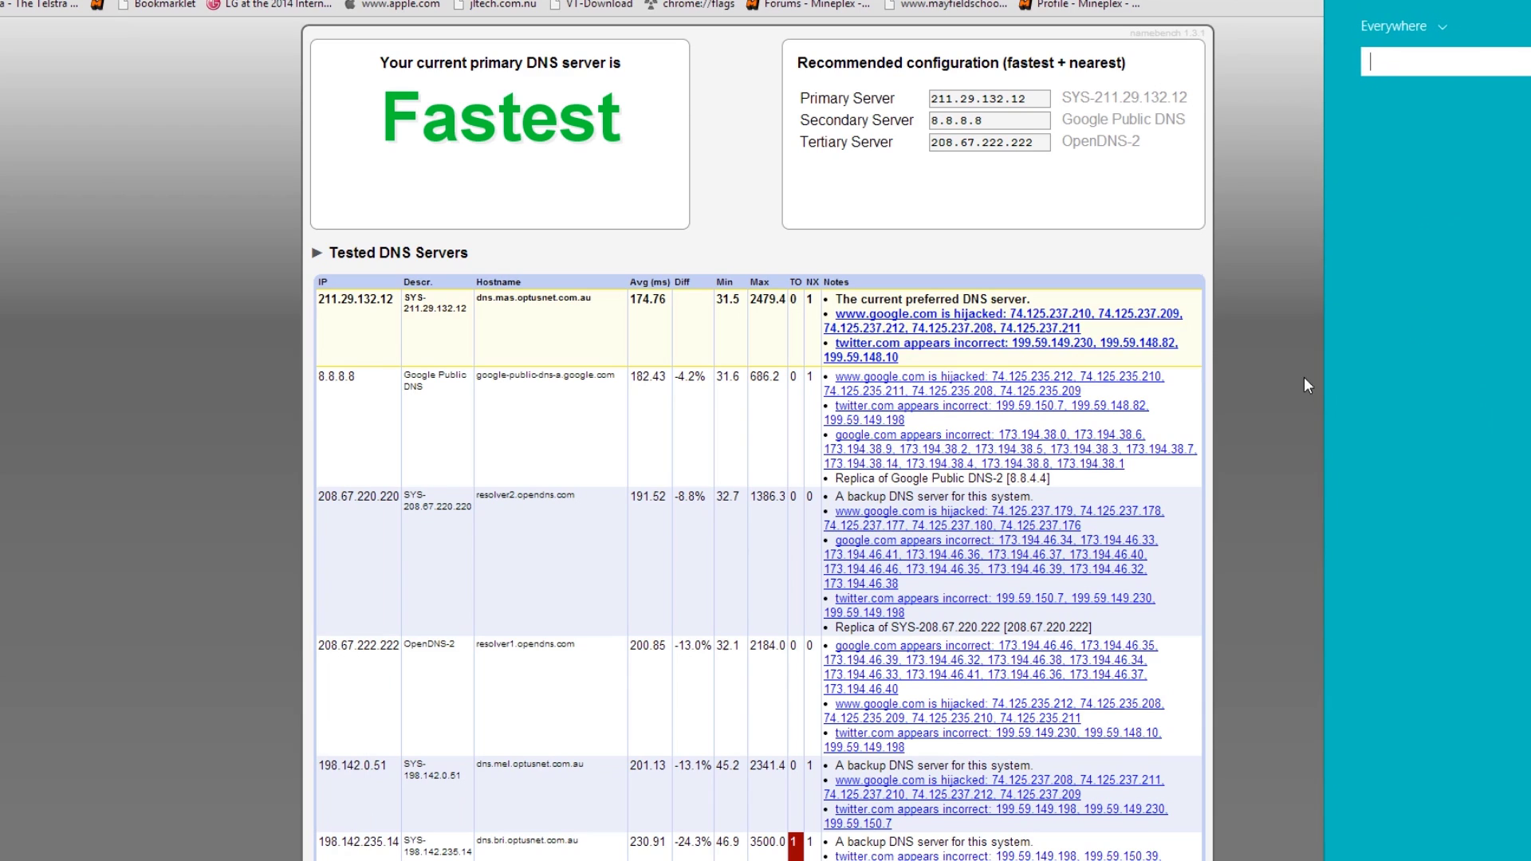
left_click(1113, 454)
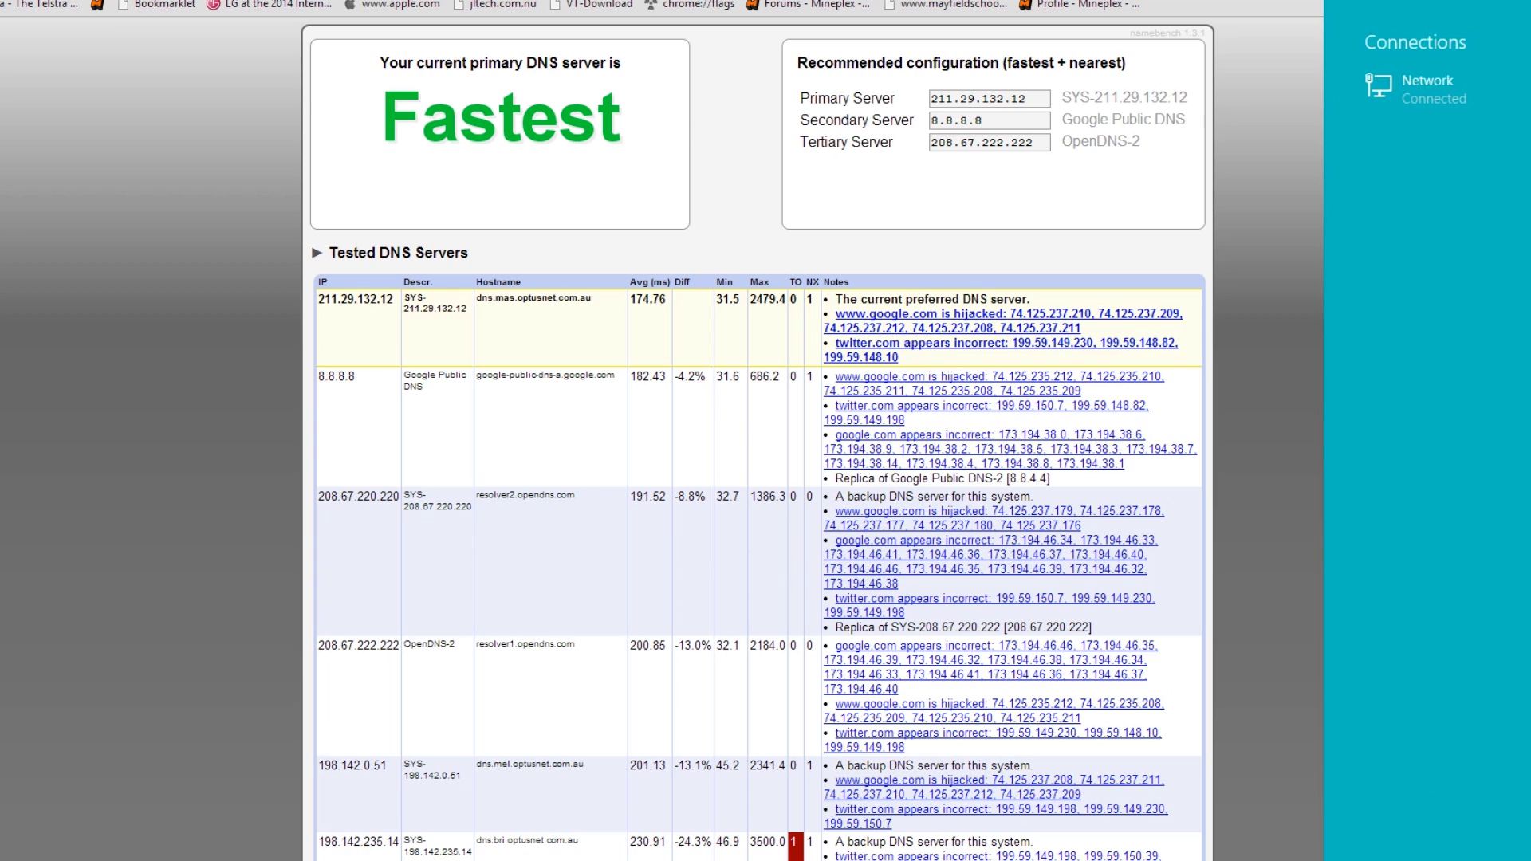
left_click(1299, 763)
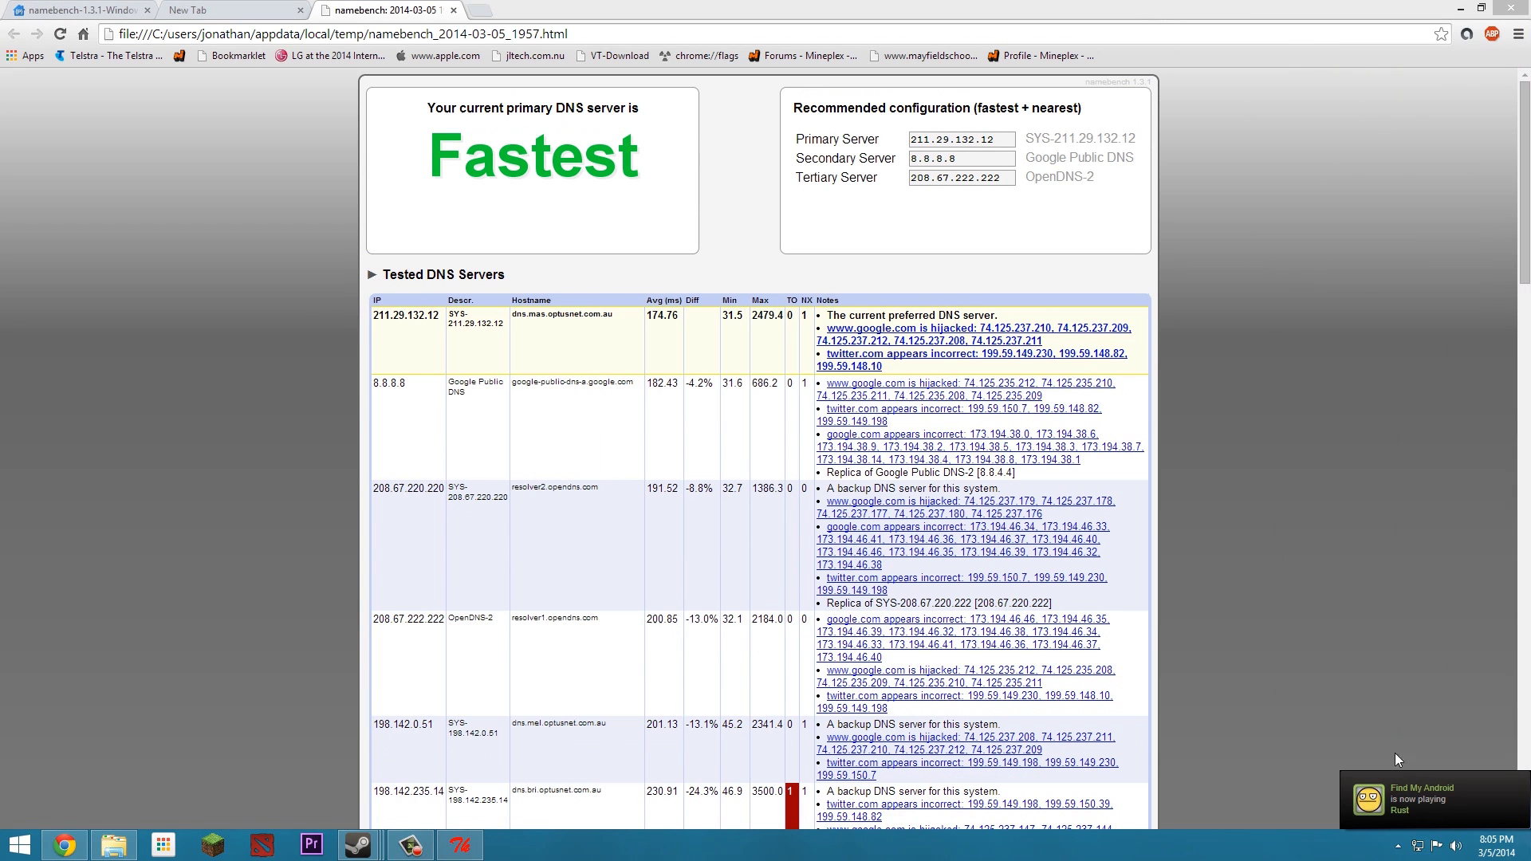
Step: Open the Ethernet connection's Properties from the Network and Sharing Center
right_click(1423, 843)
left_click(1416, 833)
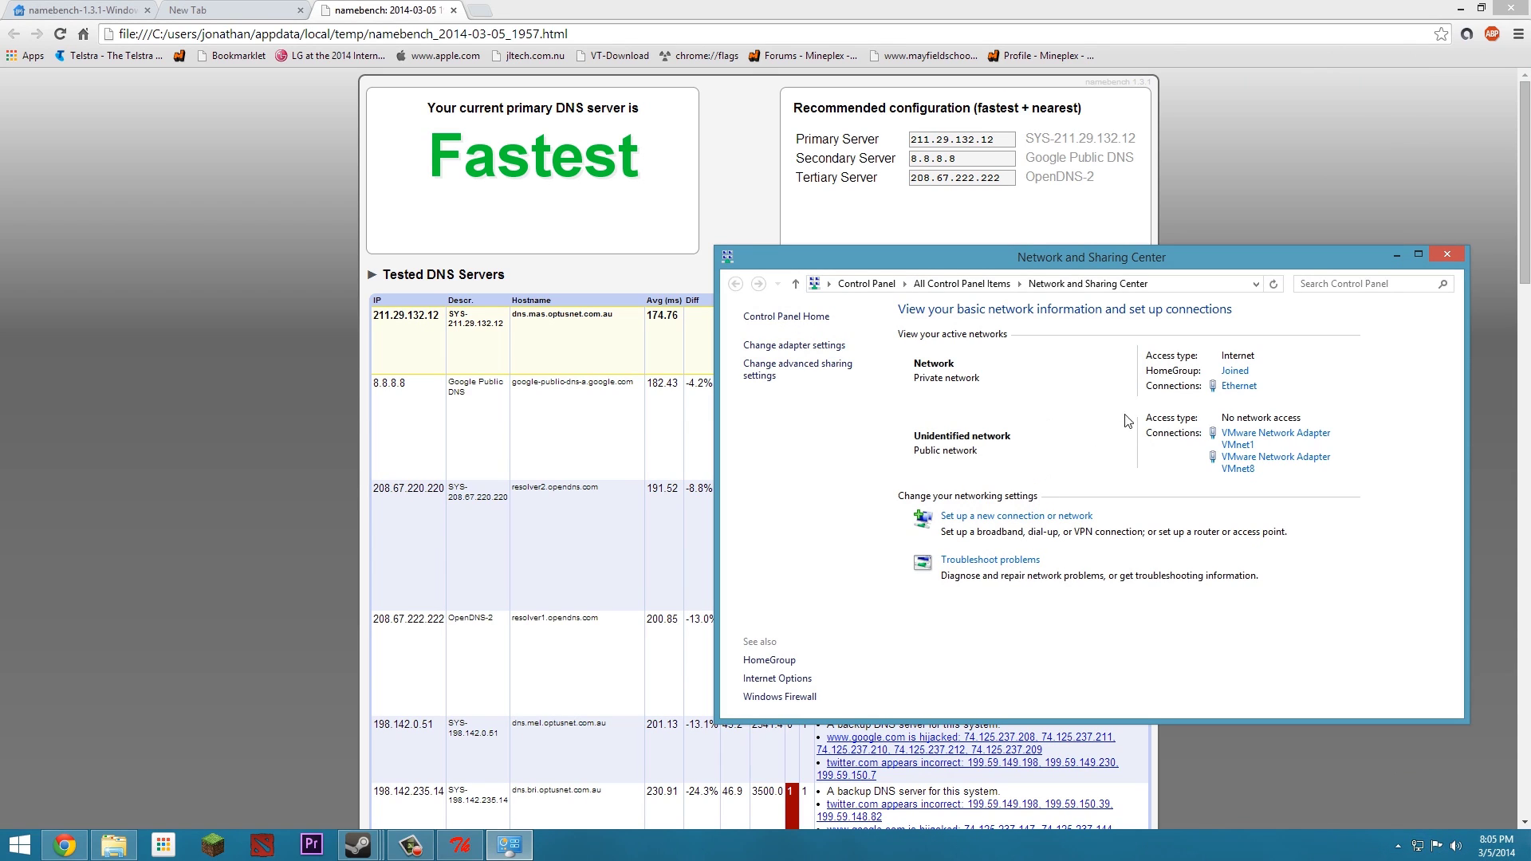
left_click(1238, 385)
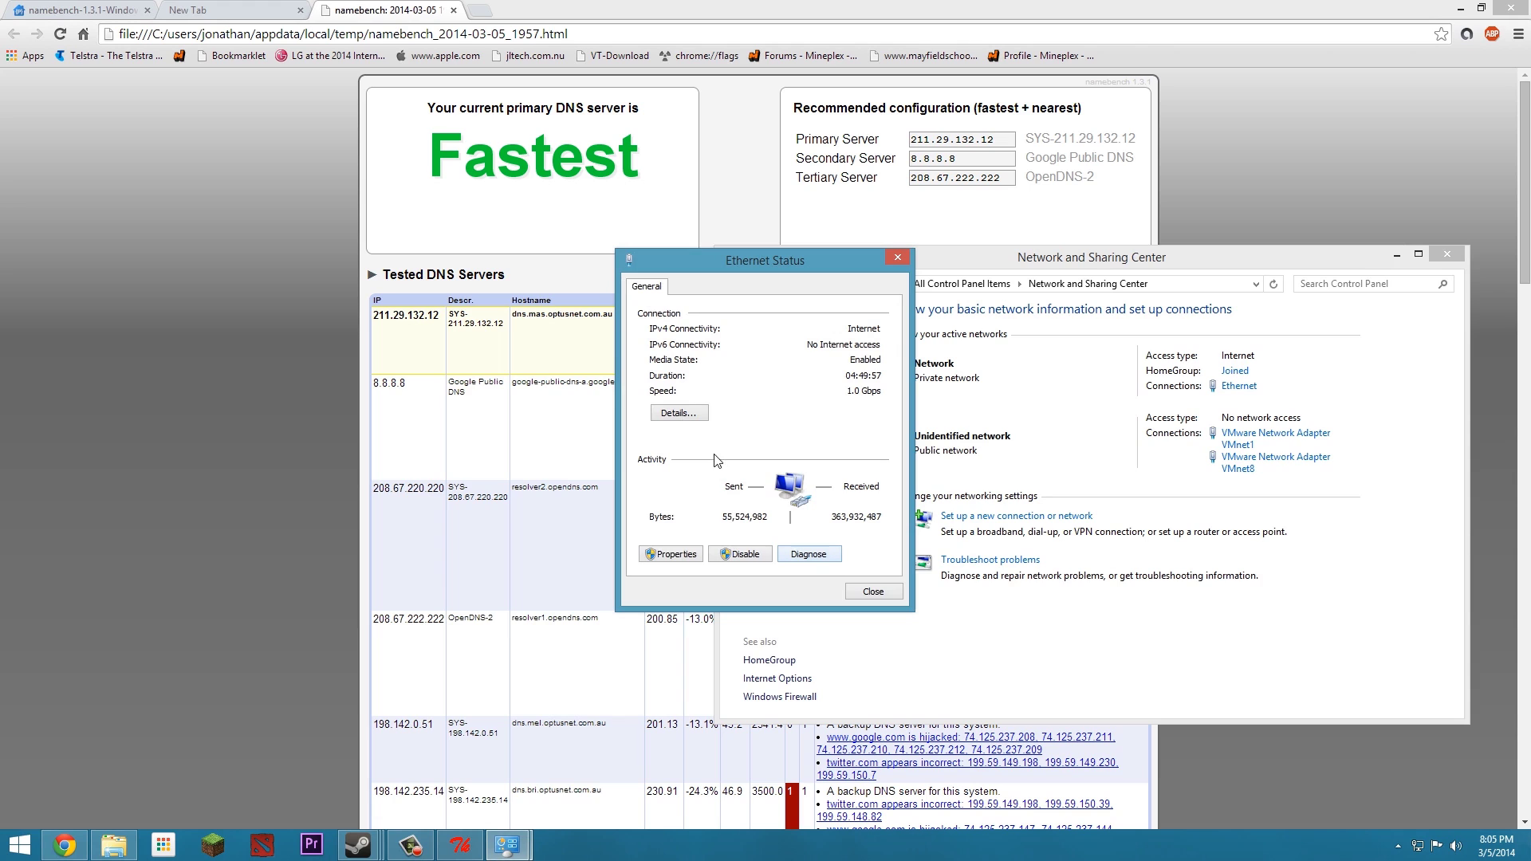
left_click(673, 558)
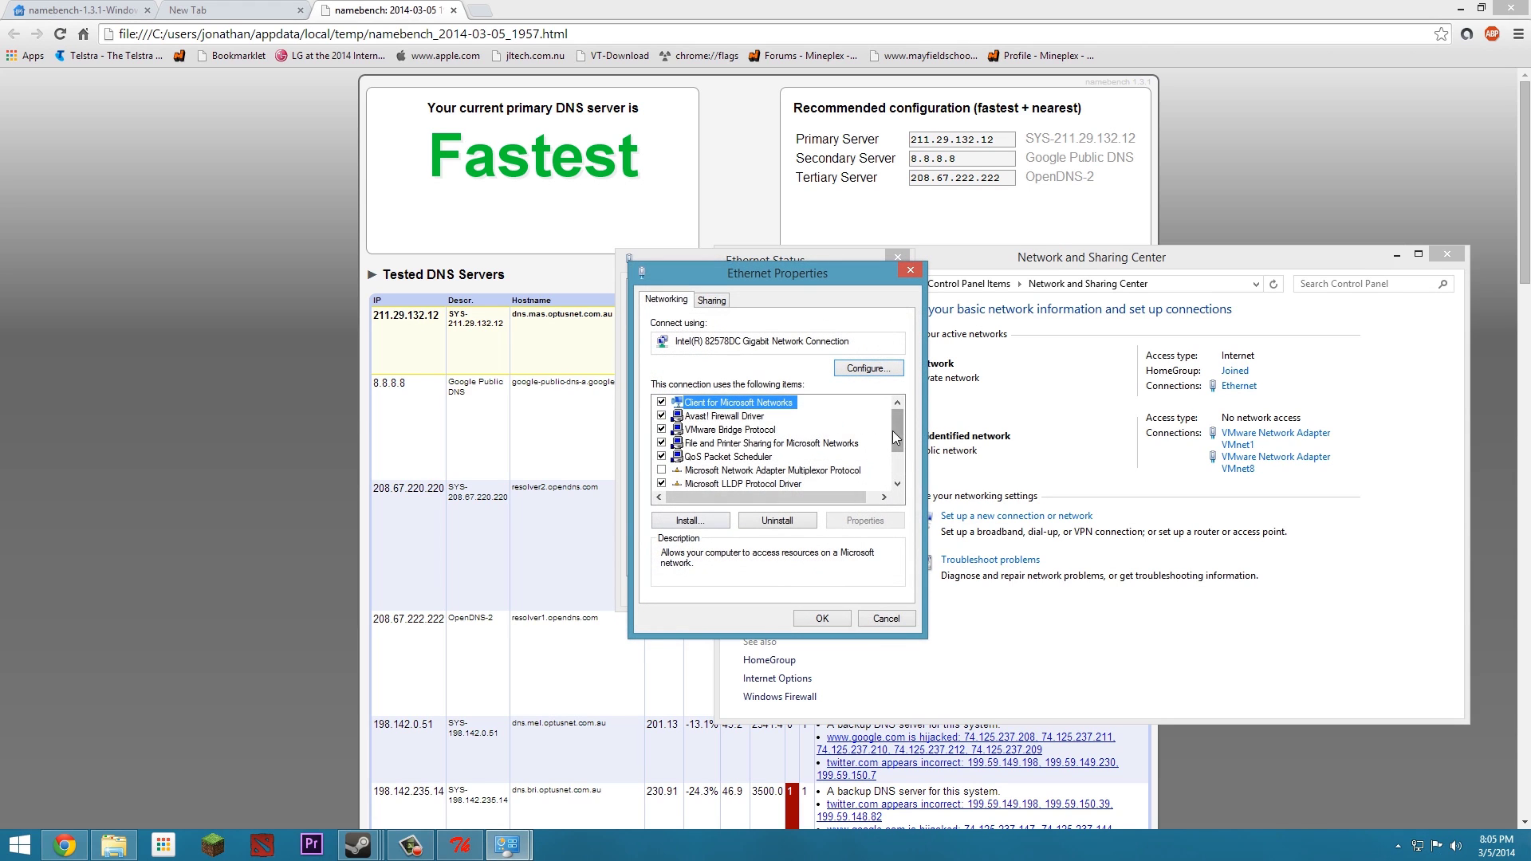
Step: Select Internet Protocol Version 4 (TCP/IPv4) and open its properties
scroll(896, 437, "down", 2)
left_click(801, 484)
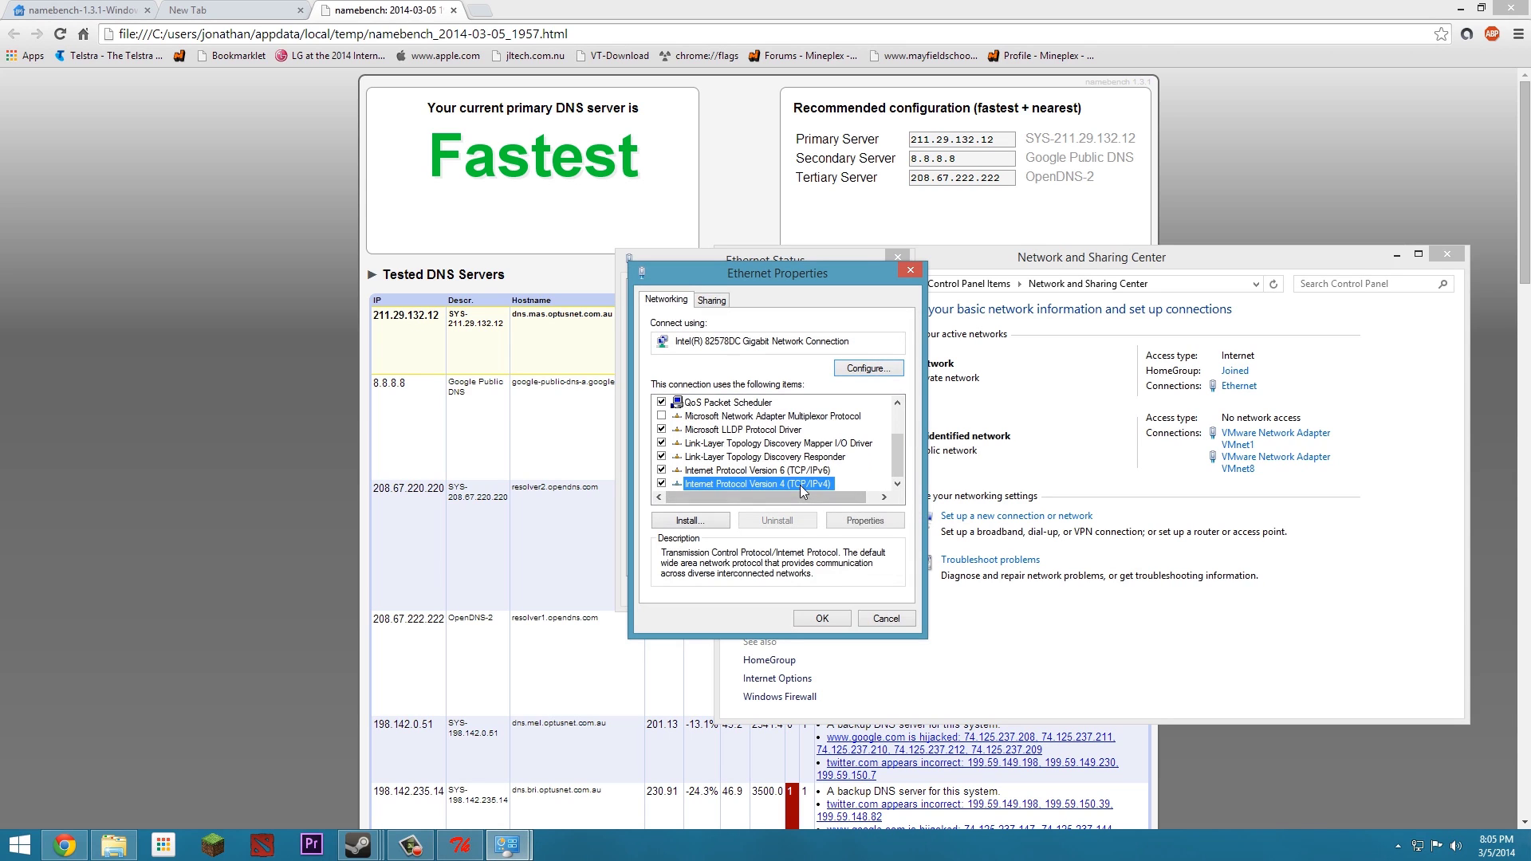
left_click(780, 471)
left_click(784, 484)
left_click(785, 471)
left_click(788, 484)
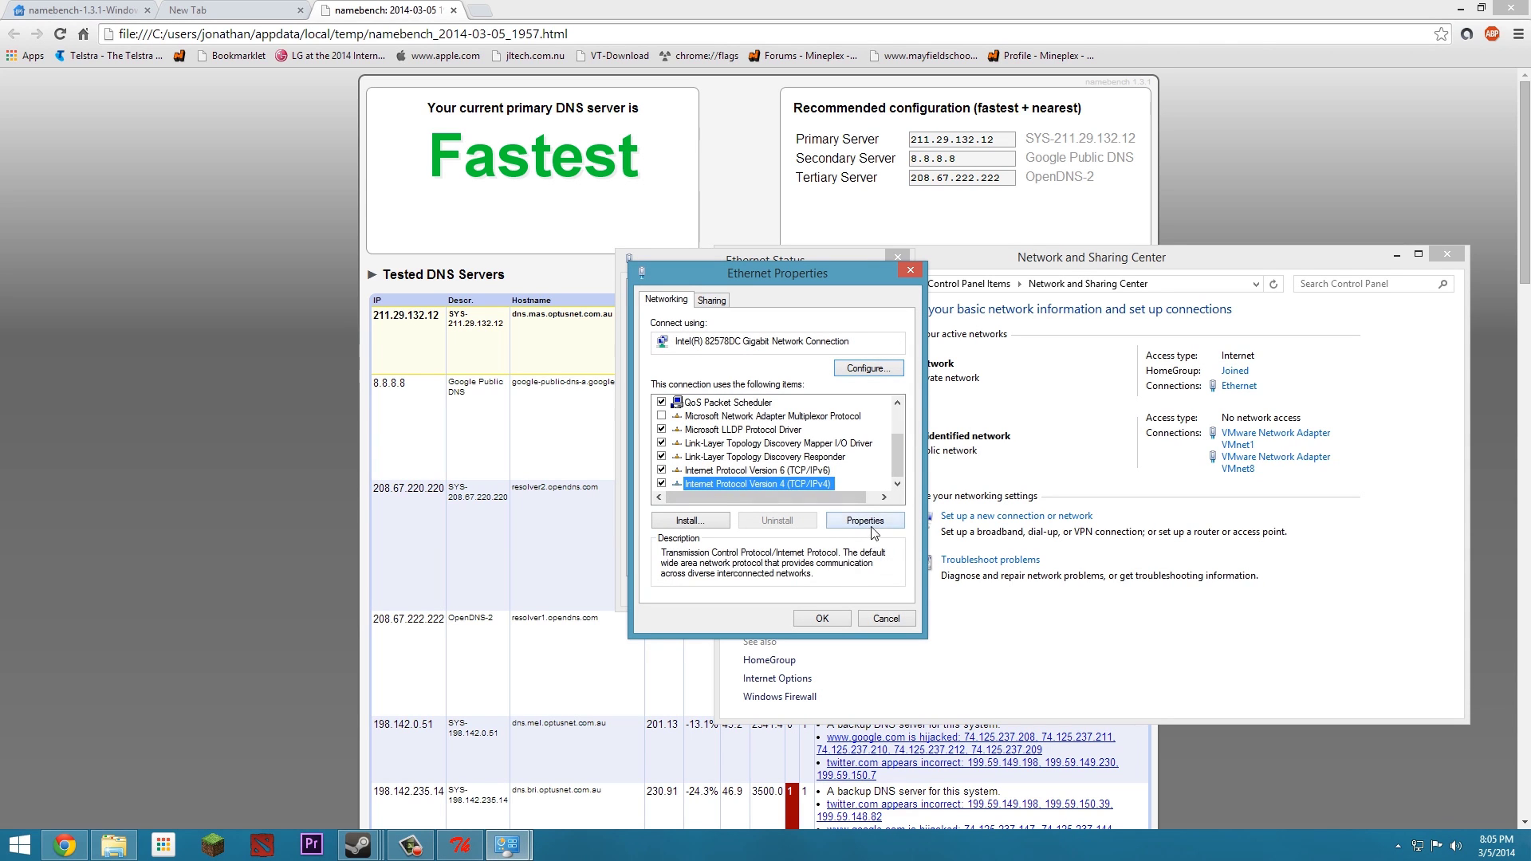
left_click(873, 529)
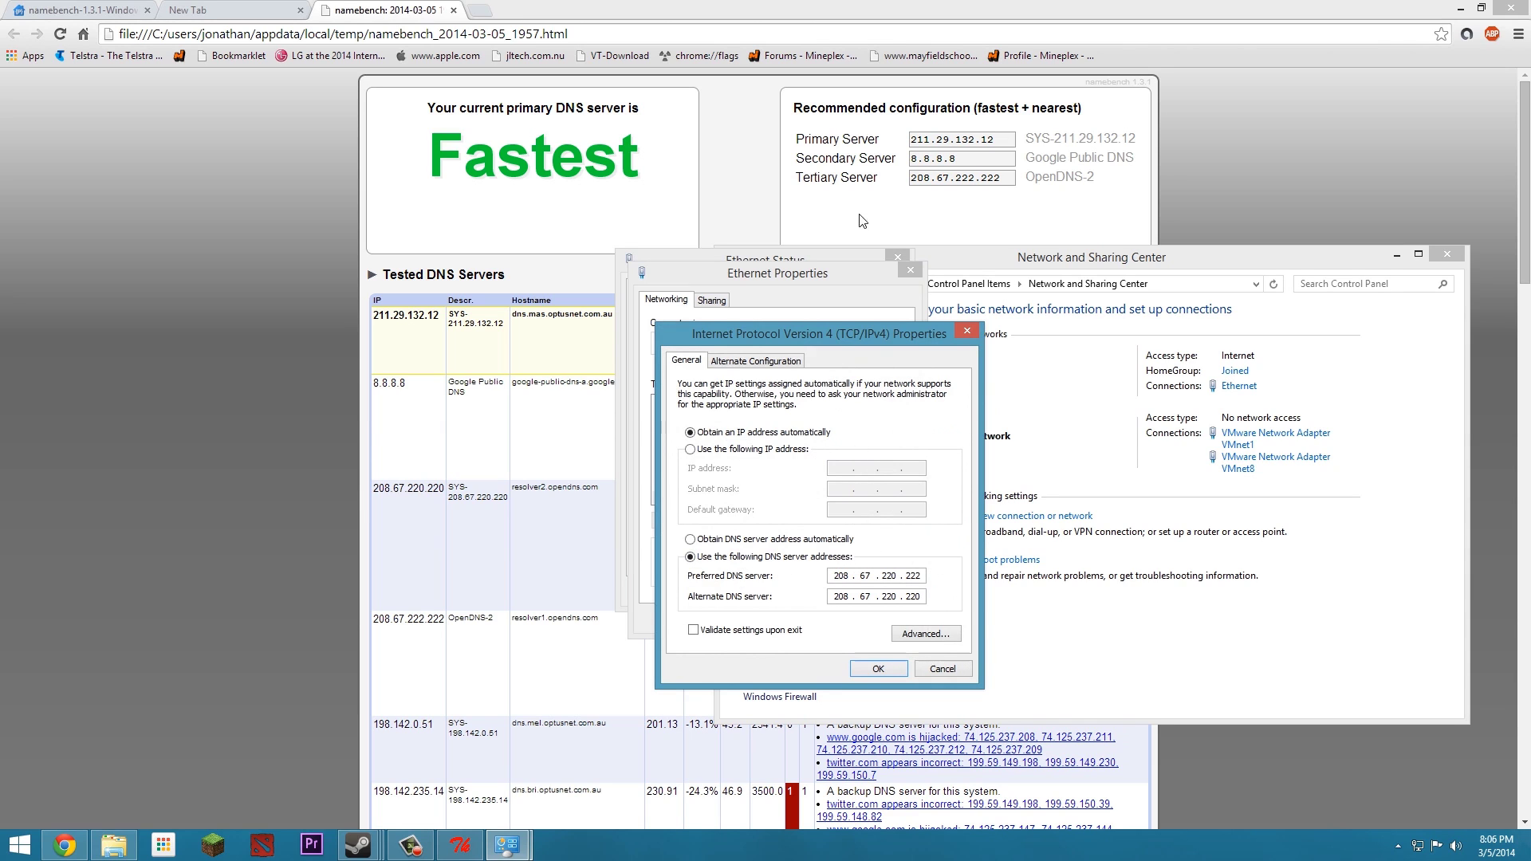
Step: Copy 211.29.132.12 from namebench results into the Preferred DNS server field
left_click(990, 159)
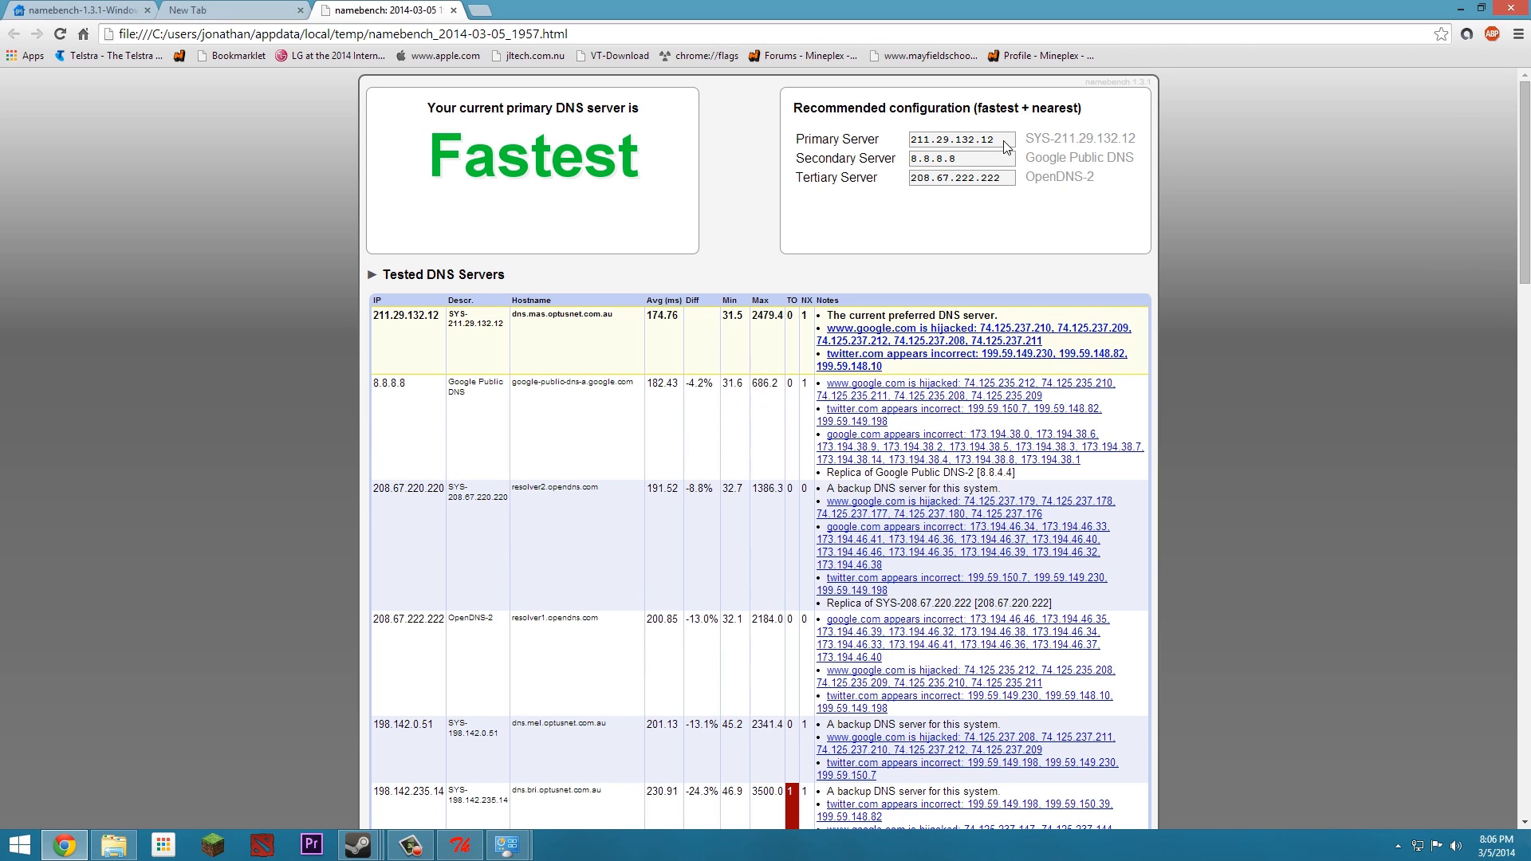
left_click_drag(999, 142, 913, 157)
key("ctrl+c")
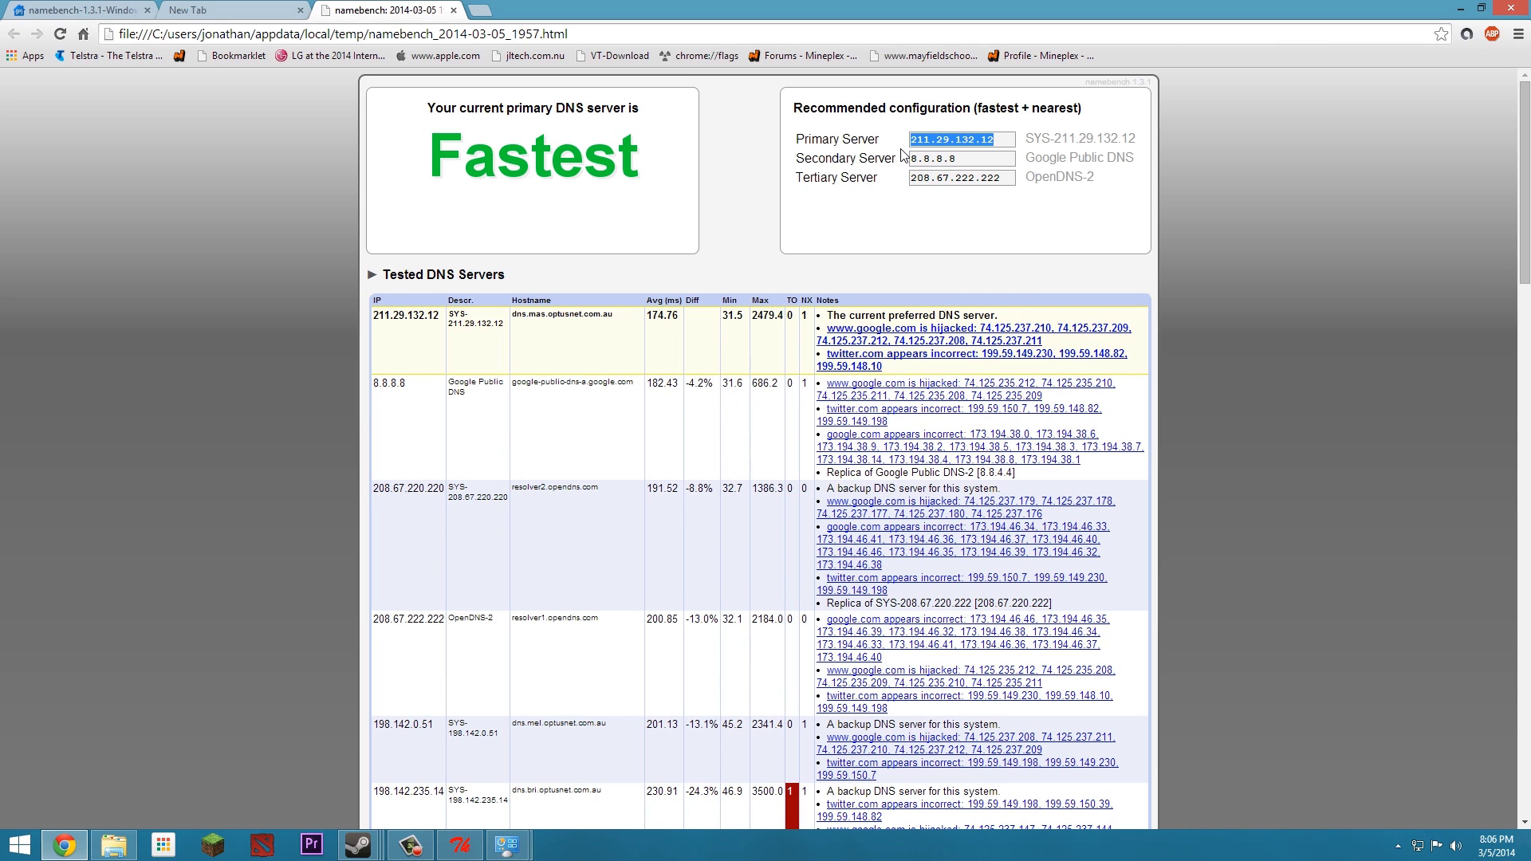
key("alt+Tab")
key("ctrl+v")
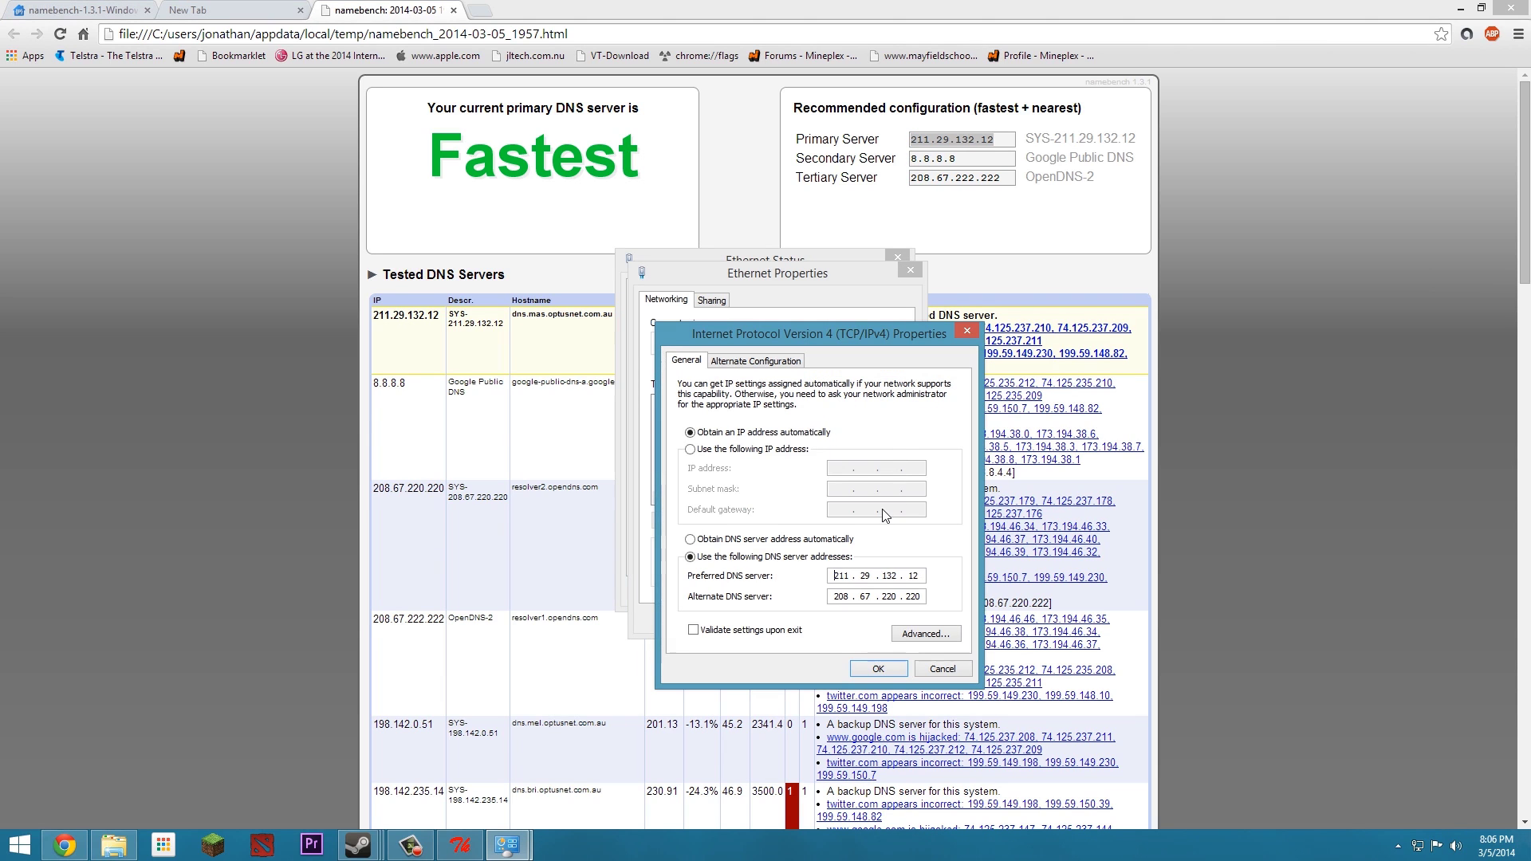
Step: Copy 8.8.8.8 from namebench results into the Alternate DNS server field
left_click(992, 158)
left_click_drag(1012, 159, 797, 159)
left_click(963, 169)
left_click_drag(963, 169, 923, 163)
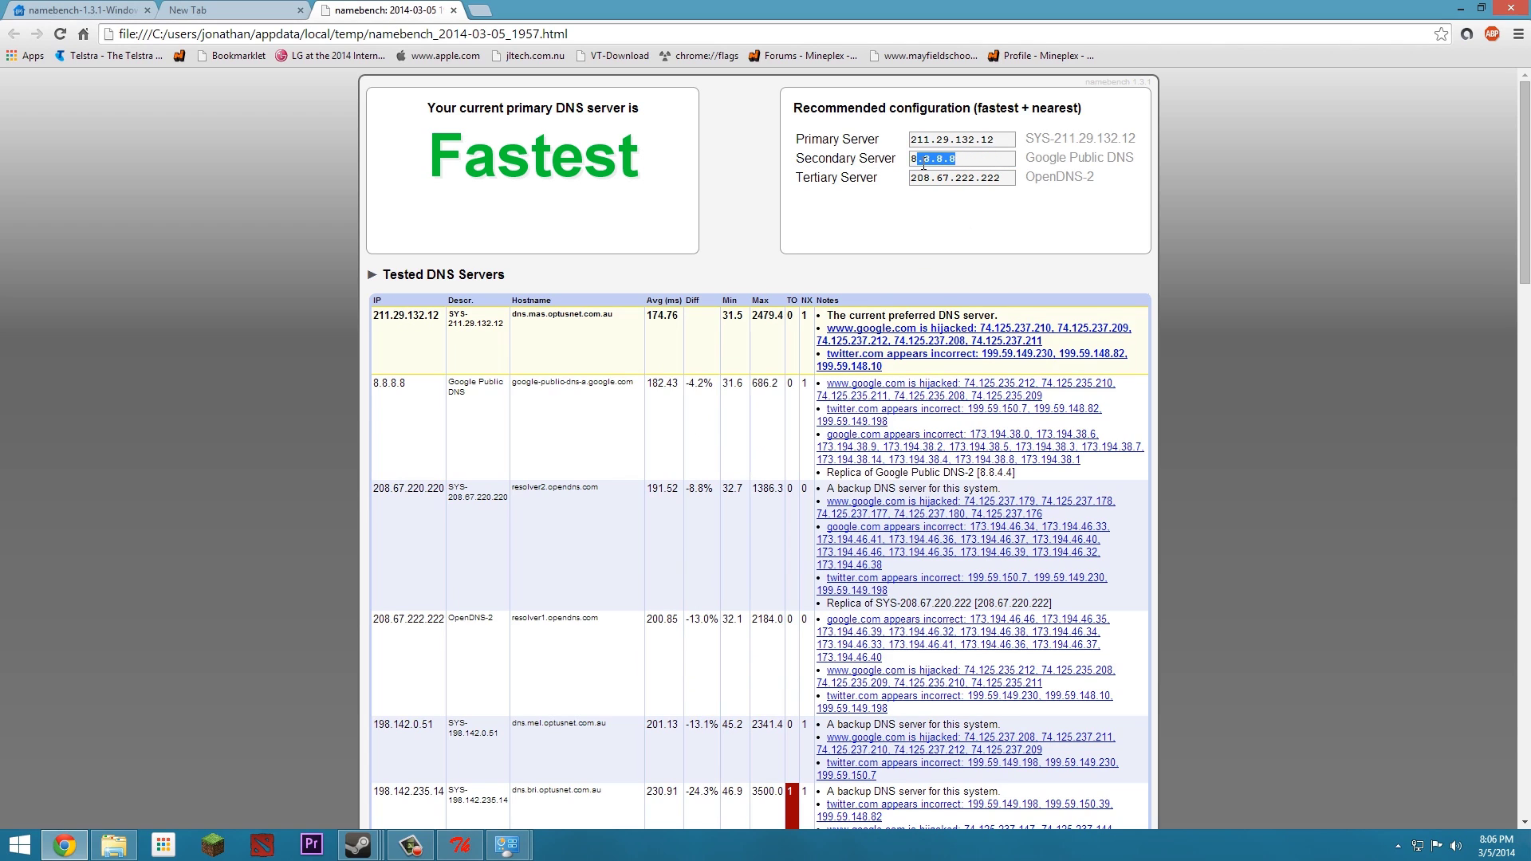
key("alt+Tab")
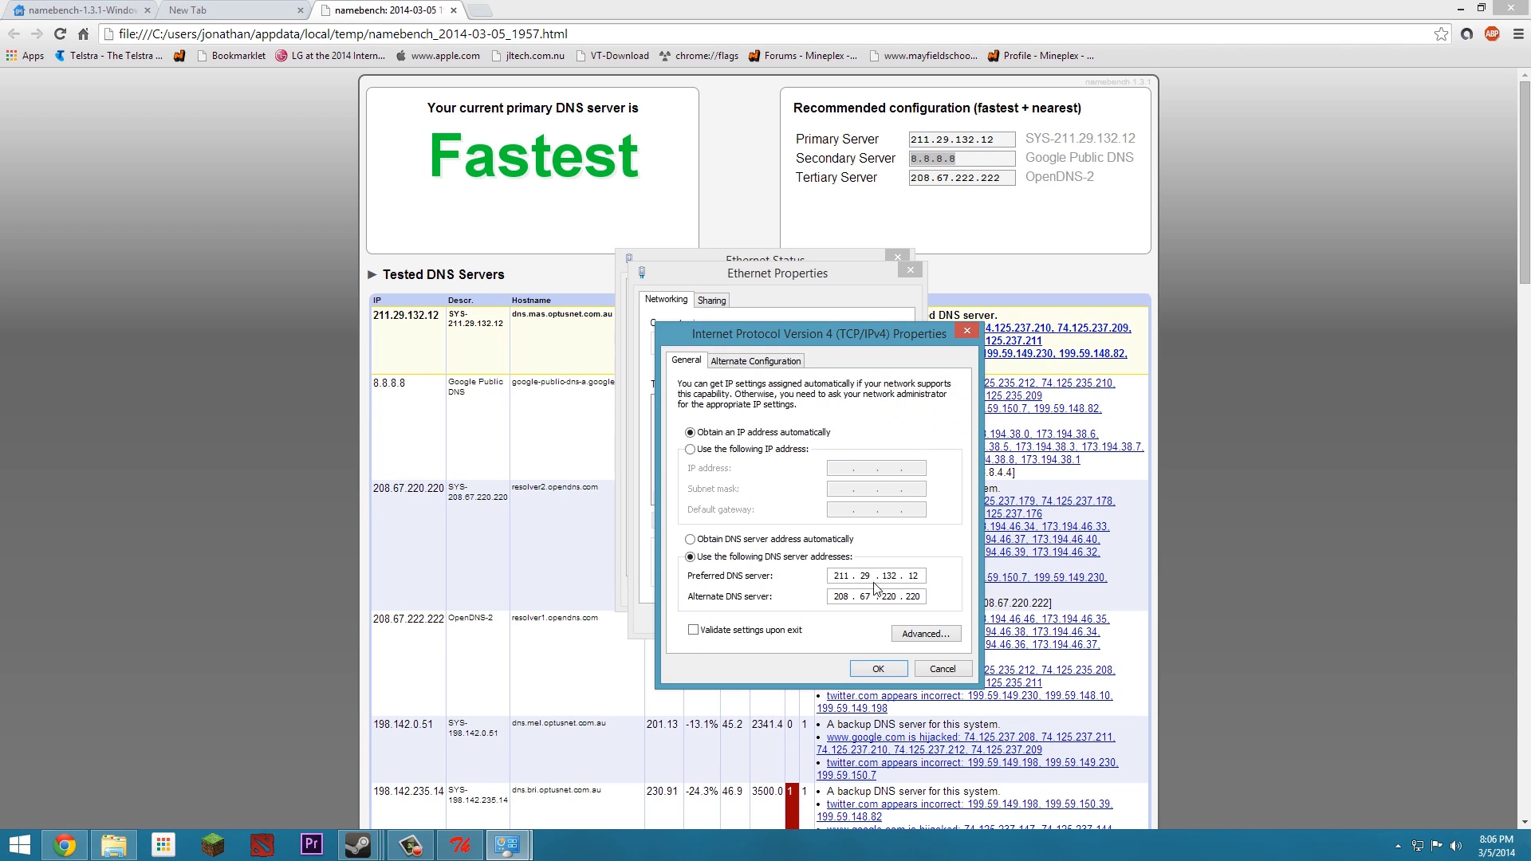
type("8.8.8.8")
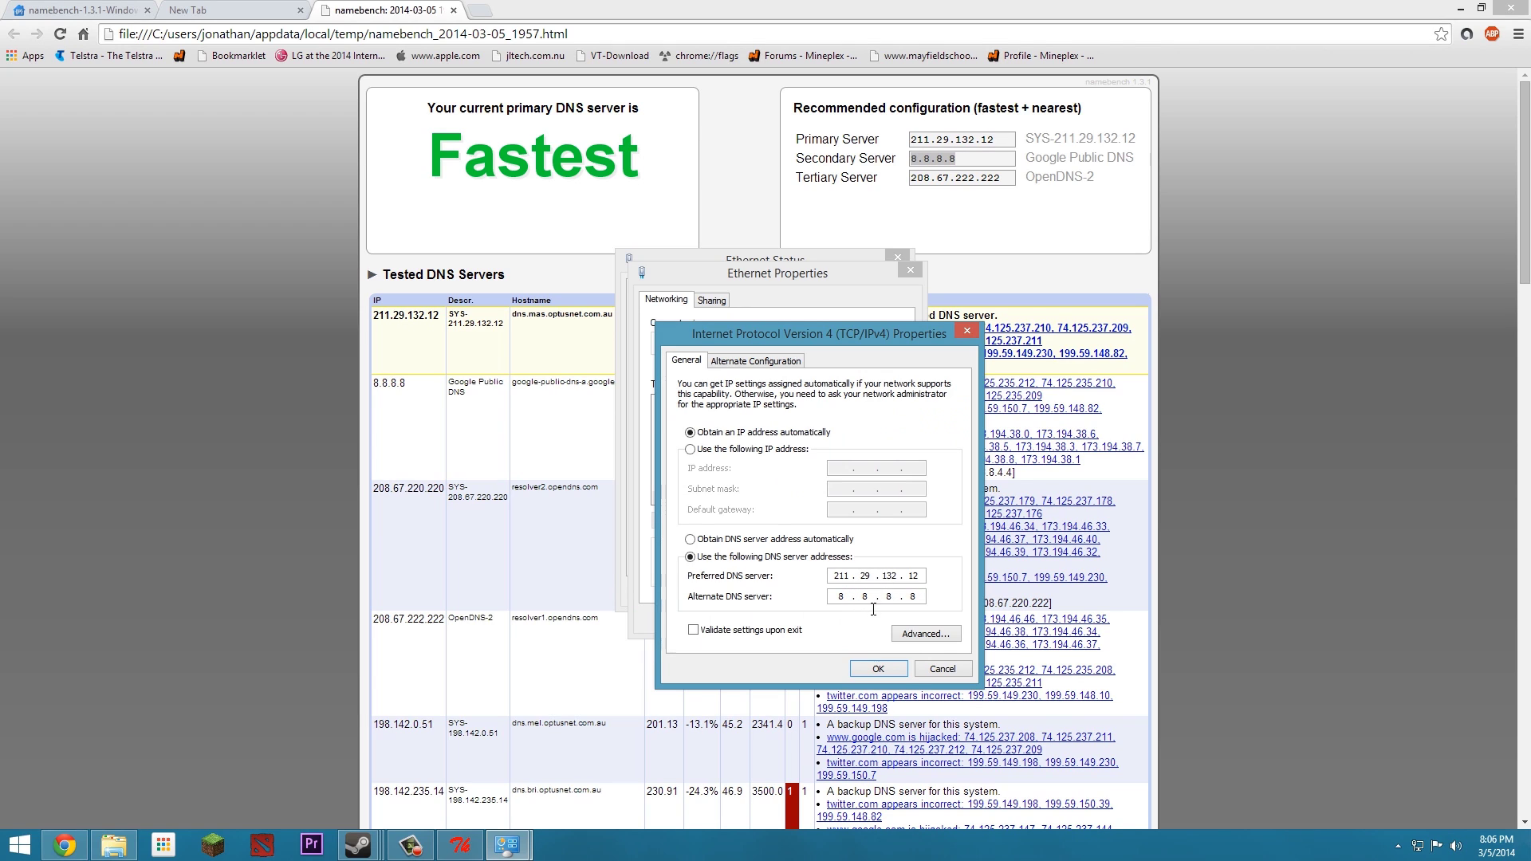